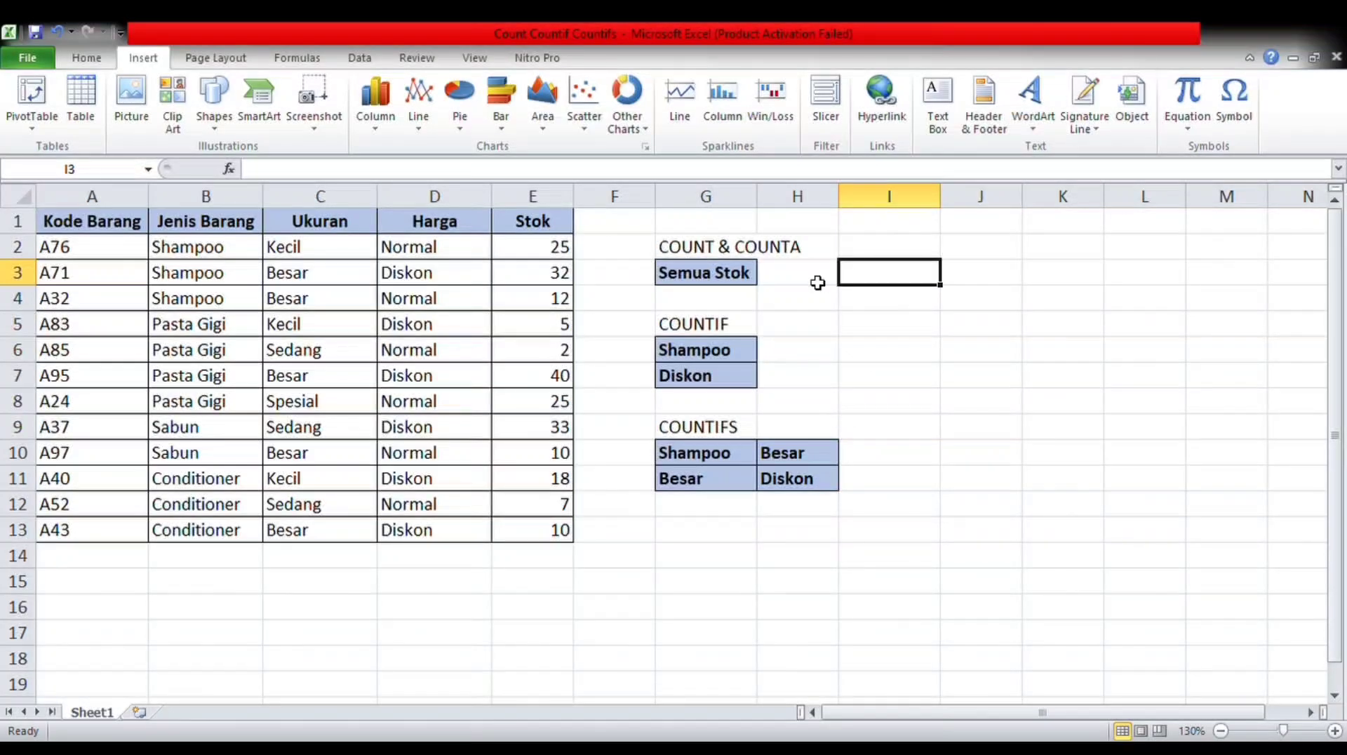
Step: Enter a COUNT formula in cell I3 over the Stok values in E2:E13
{"action": "double_click", "coordinate": [884, 280]}
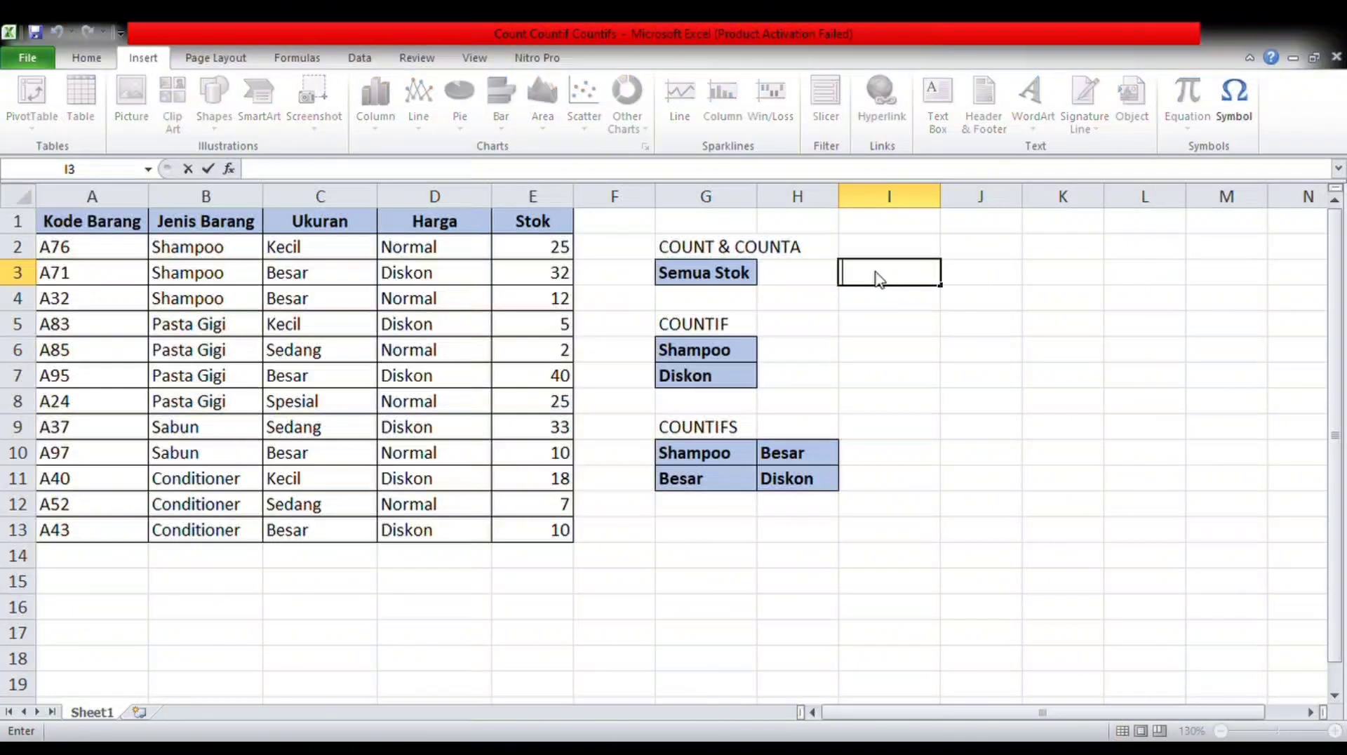
{"action": "type", "text": "=COU"}
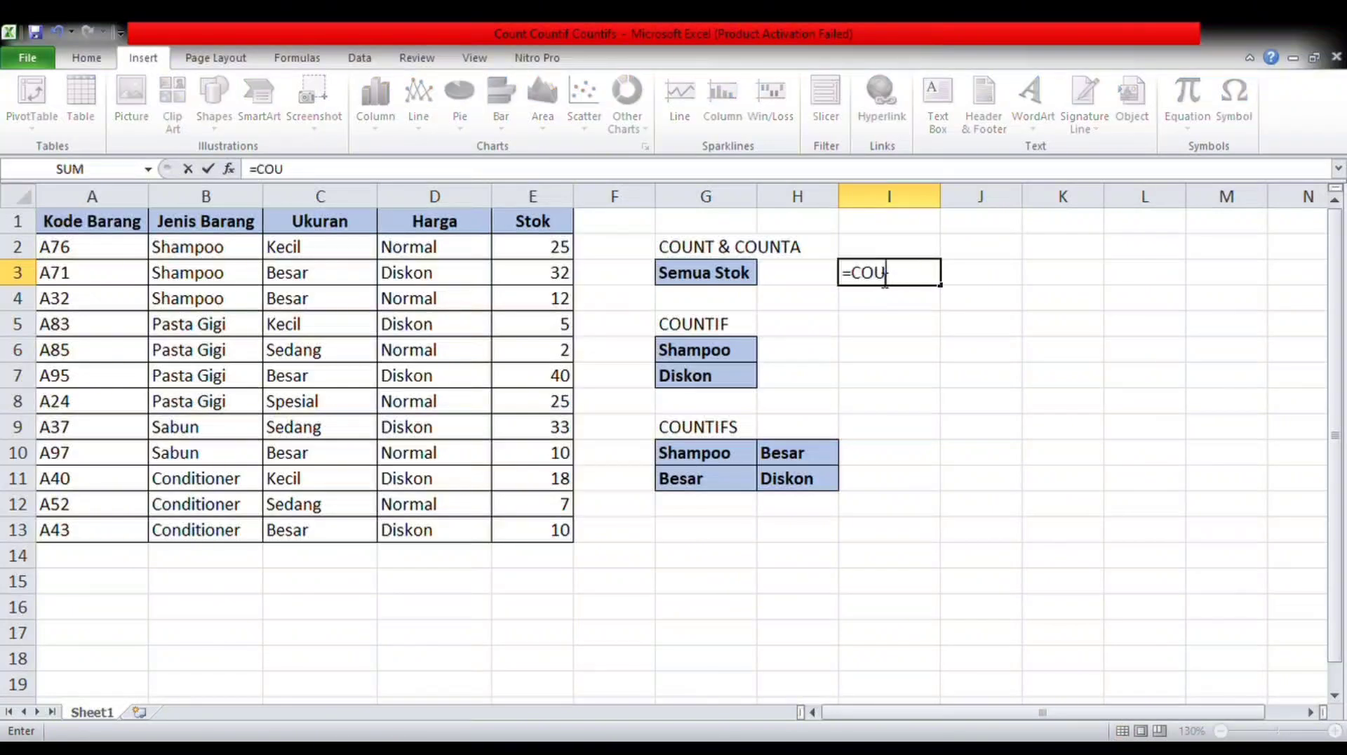
{"action": "type", "text": "NT("}
{"action": "left_click", "coordinate": [540, 254]}
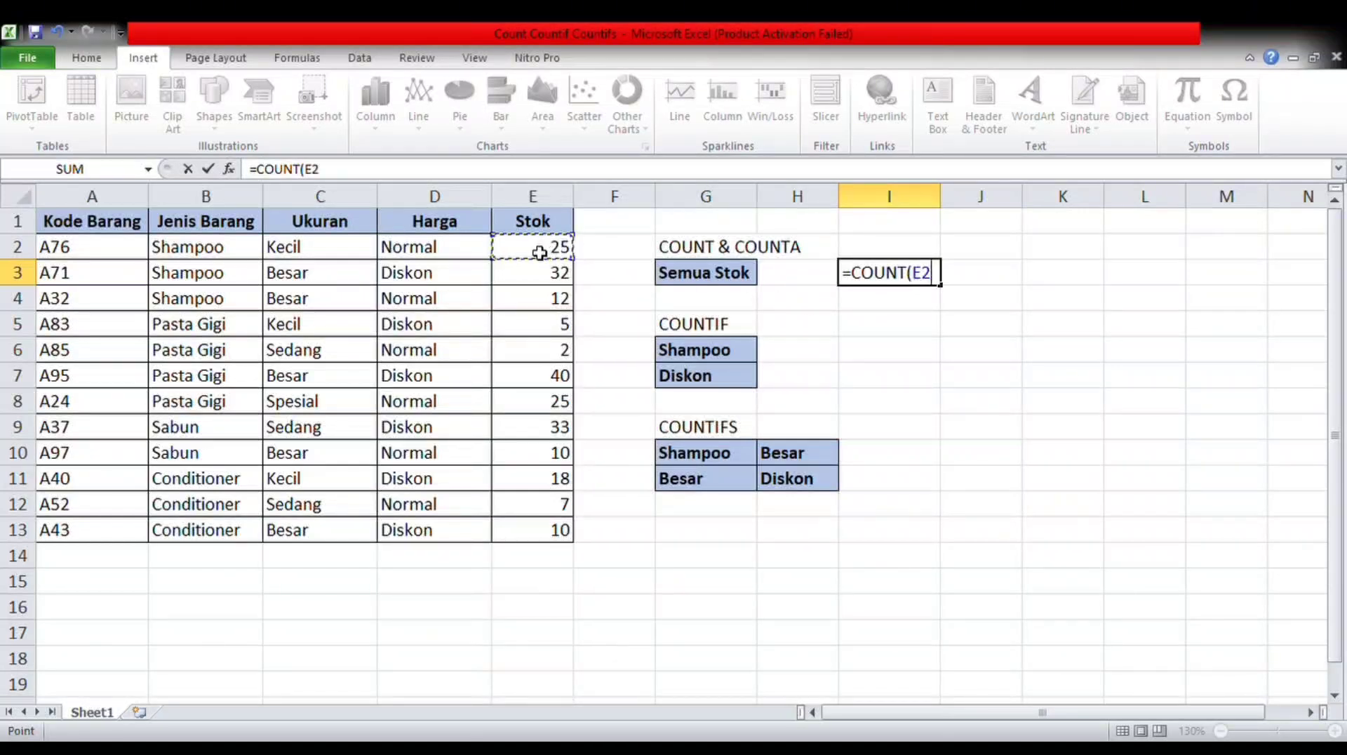
{"action": "left_click_drag", "start_coordinate": [540, 253], "coordinate": [559, 530]}
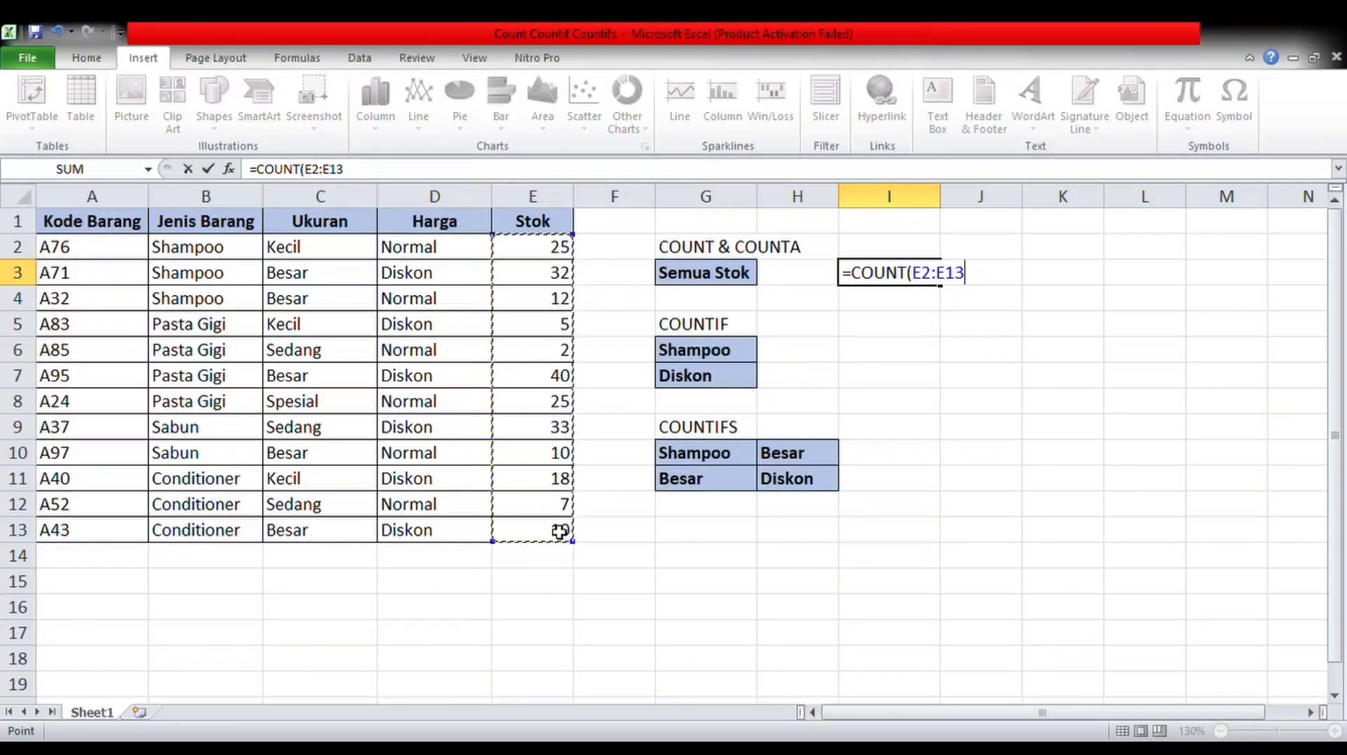
{"action": "key", "text": "Return"}
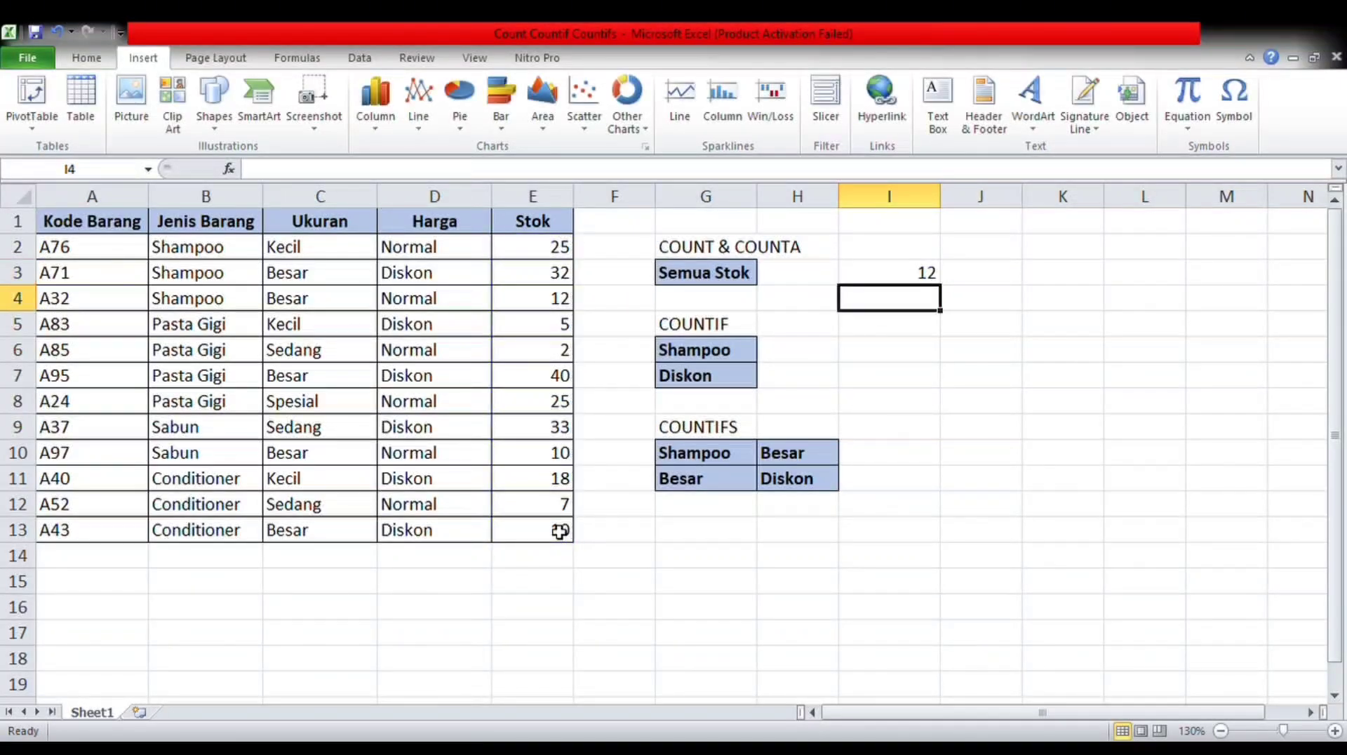
Step: Change the COUNT formula's range in cell I3 to the Jenis Barang values in B2:B13
{"action": "left_click", "coordinate": [902, 275]}
{"action": "double_click", "coordinate": [903, 275]}
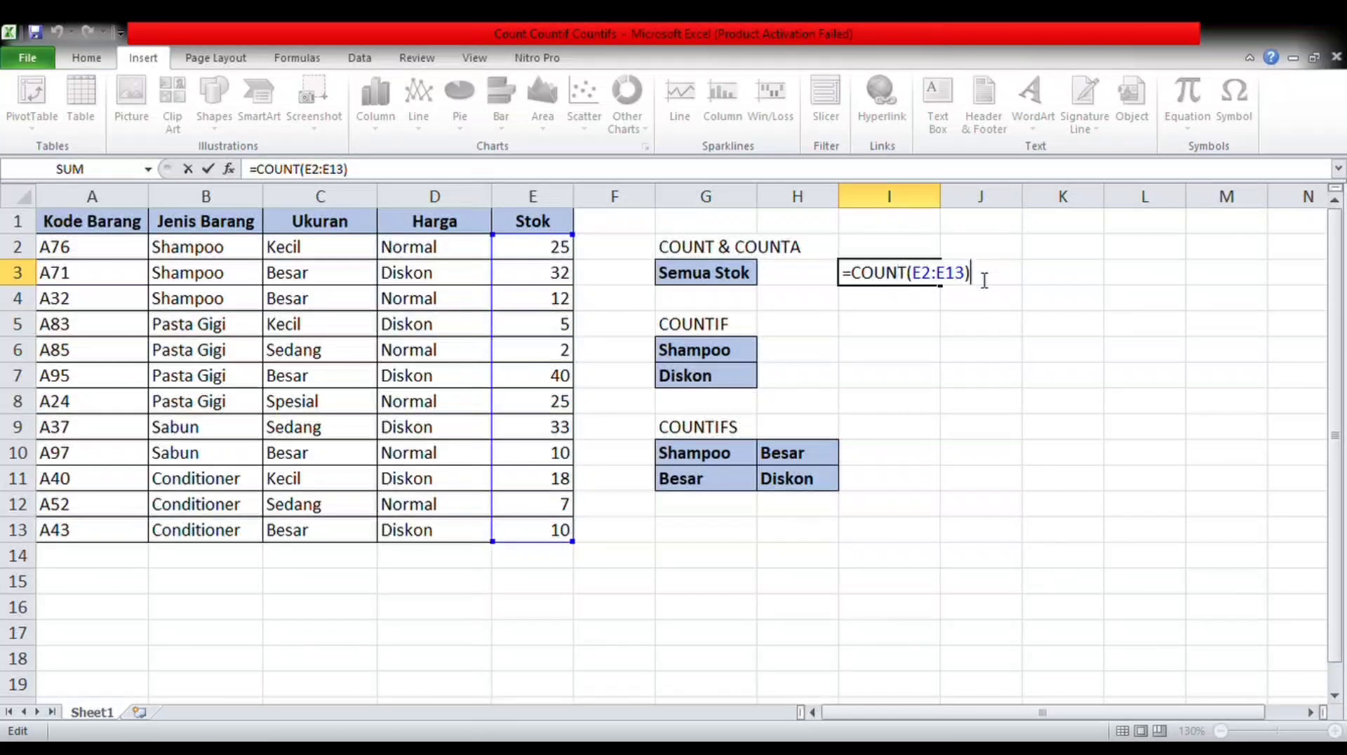
{"action": "key", "text": "BackSpace"}
{"action": "key", "text": "BackSpace"}
{"action": "key", "text": "BackSpace"}
{"action": "key", "text": "BackSpace"}
{"action": "key", "text": "BackSpace"}
{"action": "key", "text": "BackSpace"}
{"action": "key", "text": "BackSpace"}
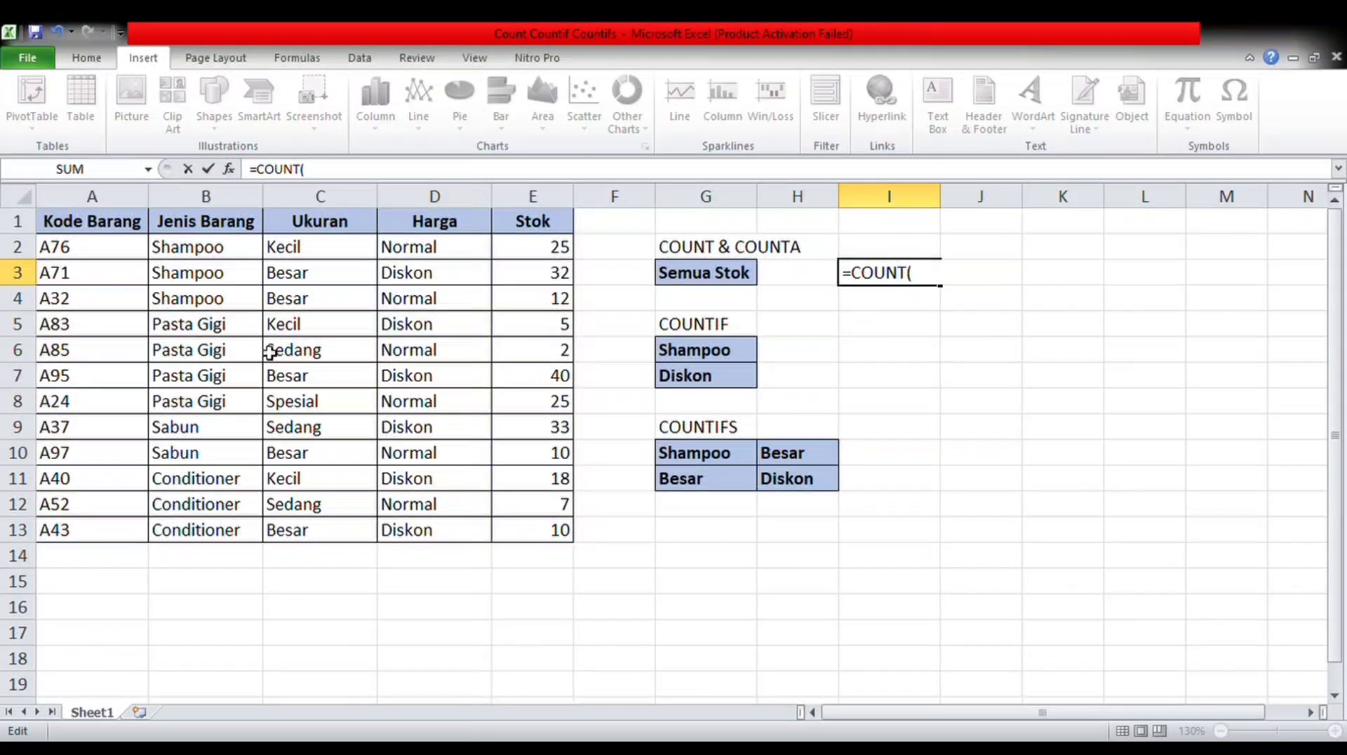
{"action": "left_click_drag", "start_coordinate": [240, 256], "coordinate": [249, 533]}
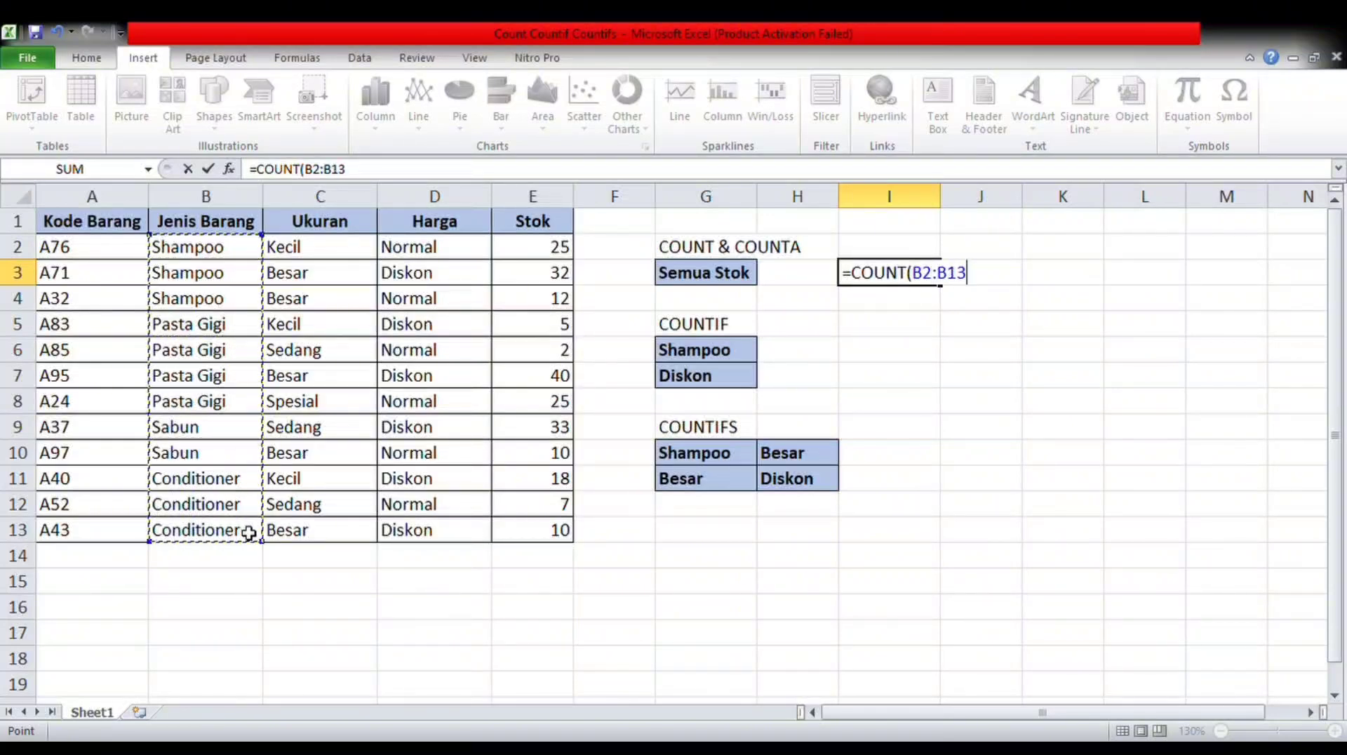
{"action": "type", "text": ")"}
{"action": "key", "text": "Return"}
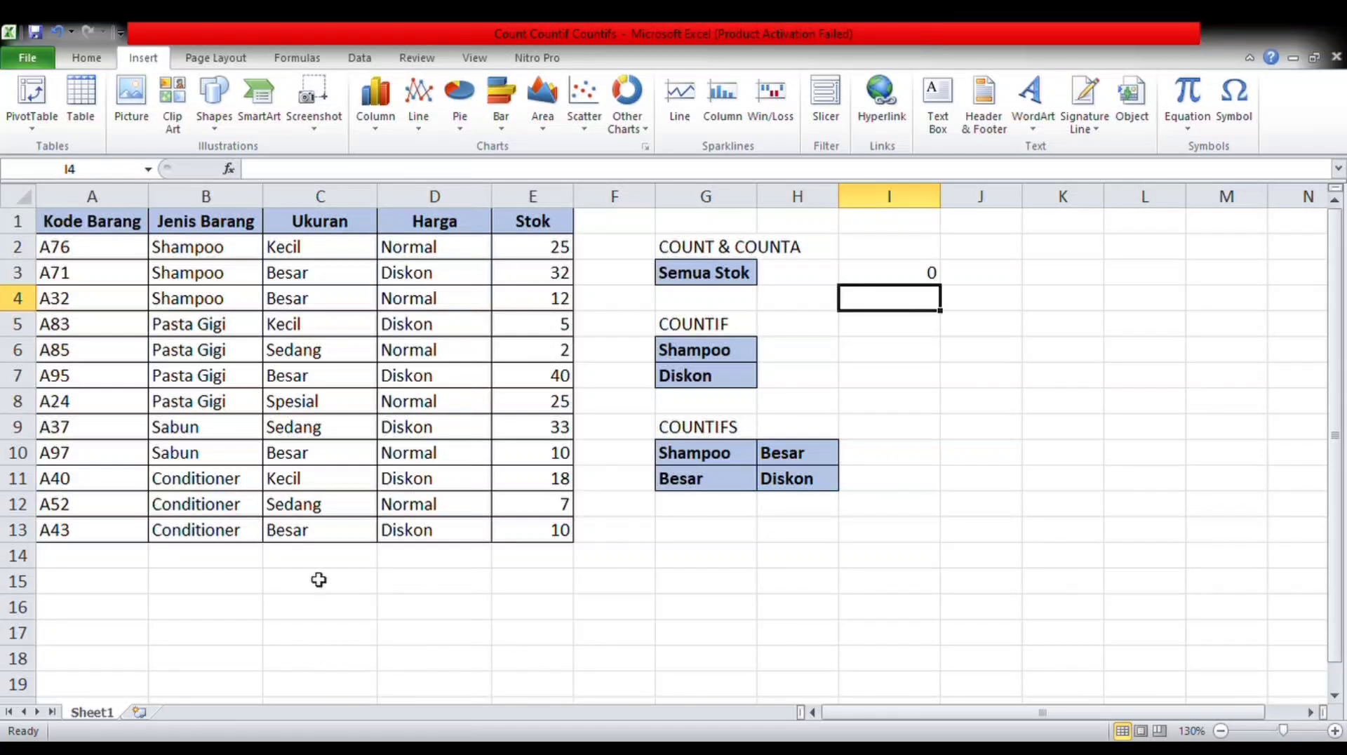
Step: Change the function in cell I3 to COUNTA so the formula reads =COUNTA(B2:B13)
{"action": "left_click", "coordinate": [890, 276]}
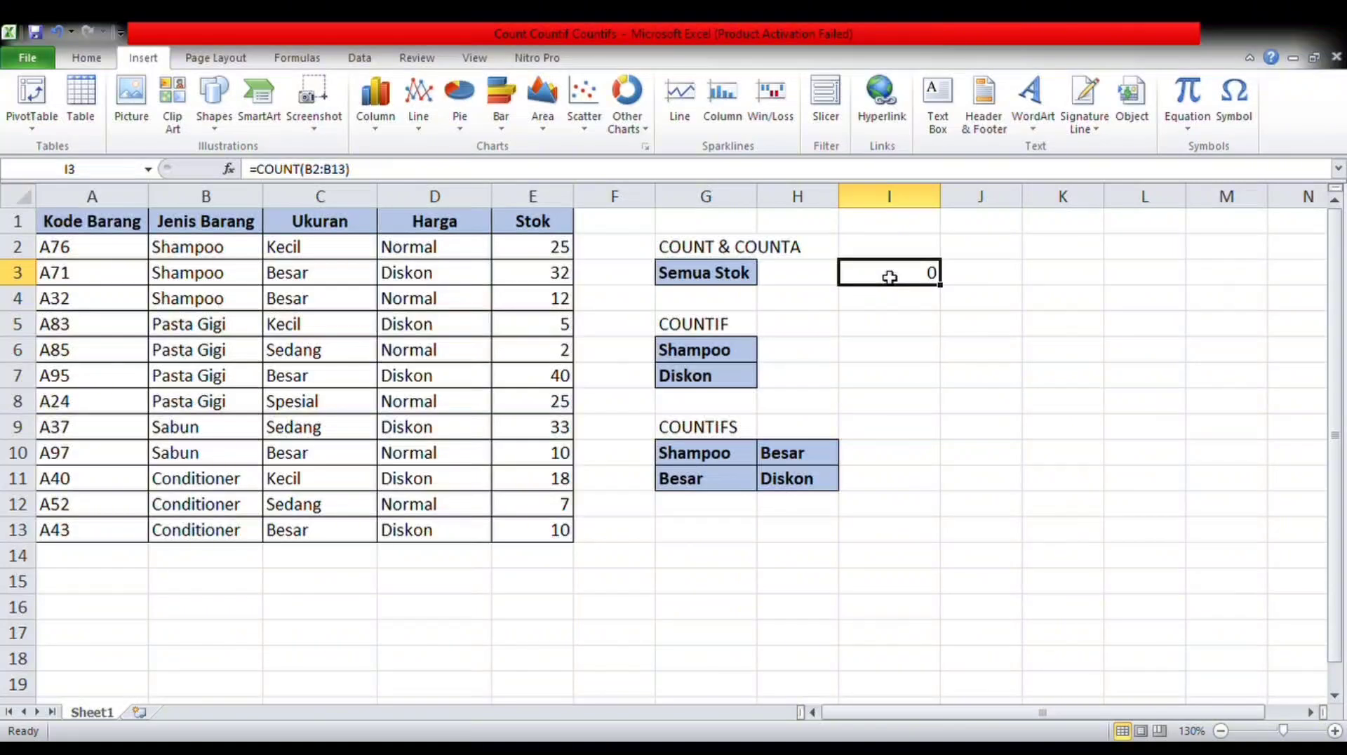
{"action": "double_click", "coordinate": [890, 277]}
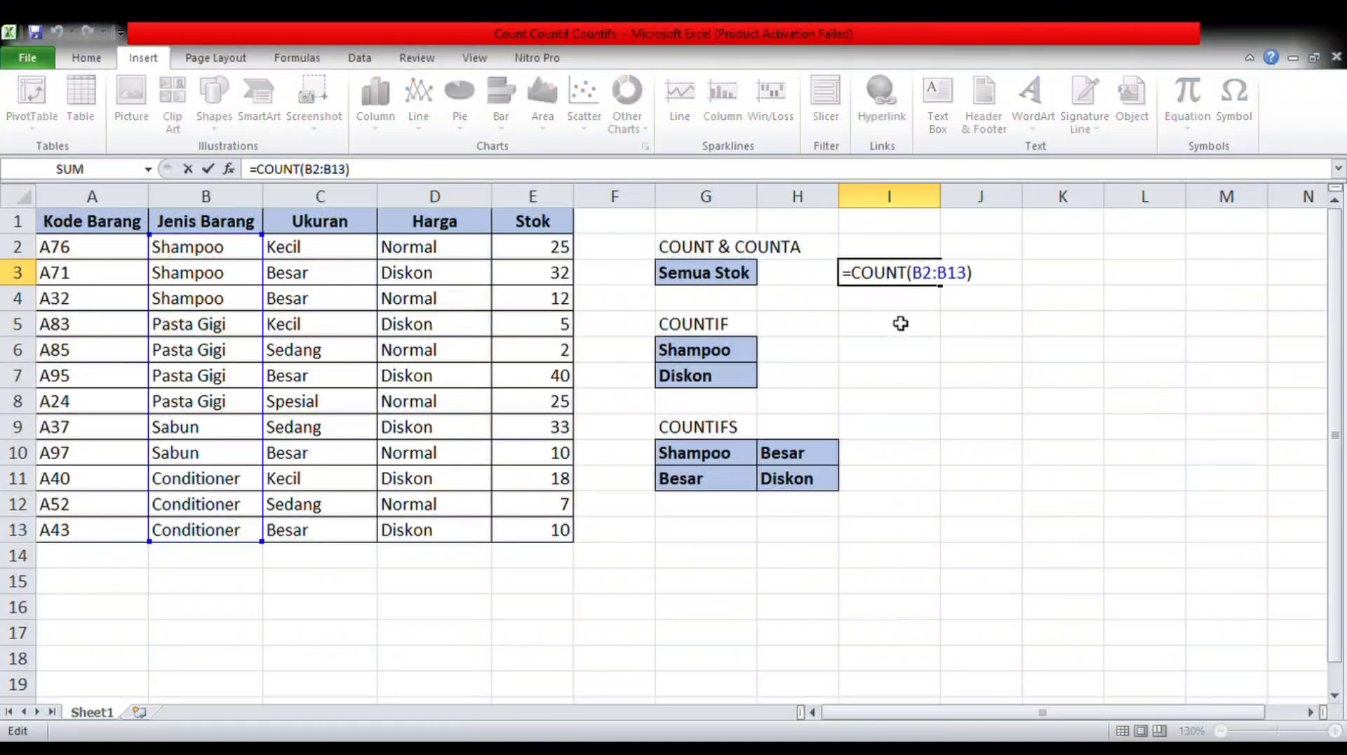
{"action": "key", "text": "Right"}
{"action": "key", "text": "Right"}
{"action": "type", "text": "A"}
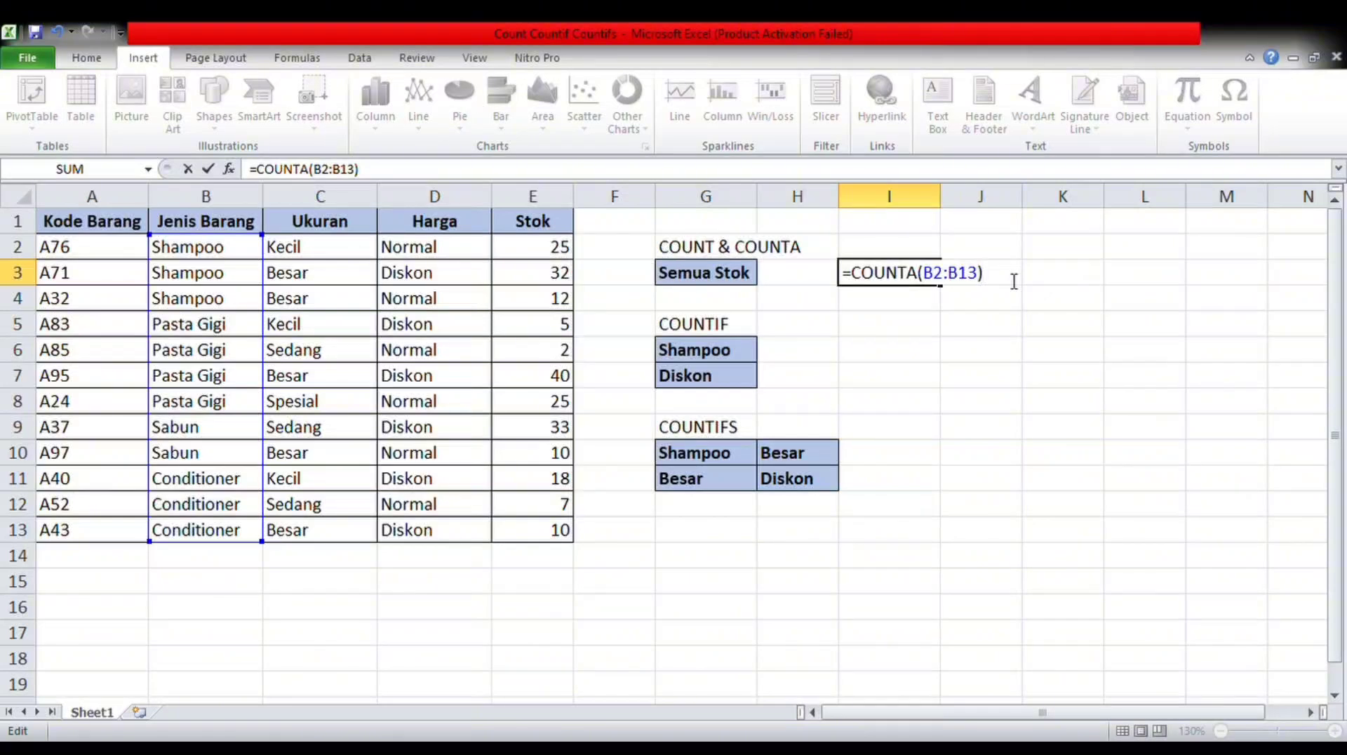
{"action": "key", "text": "Return"}
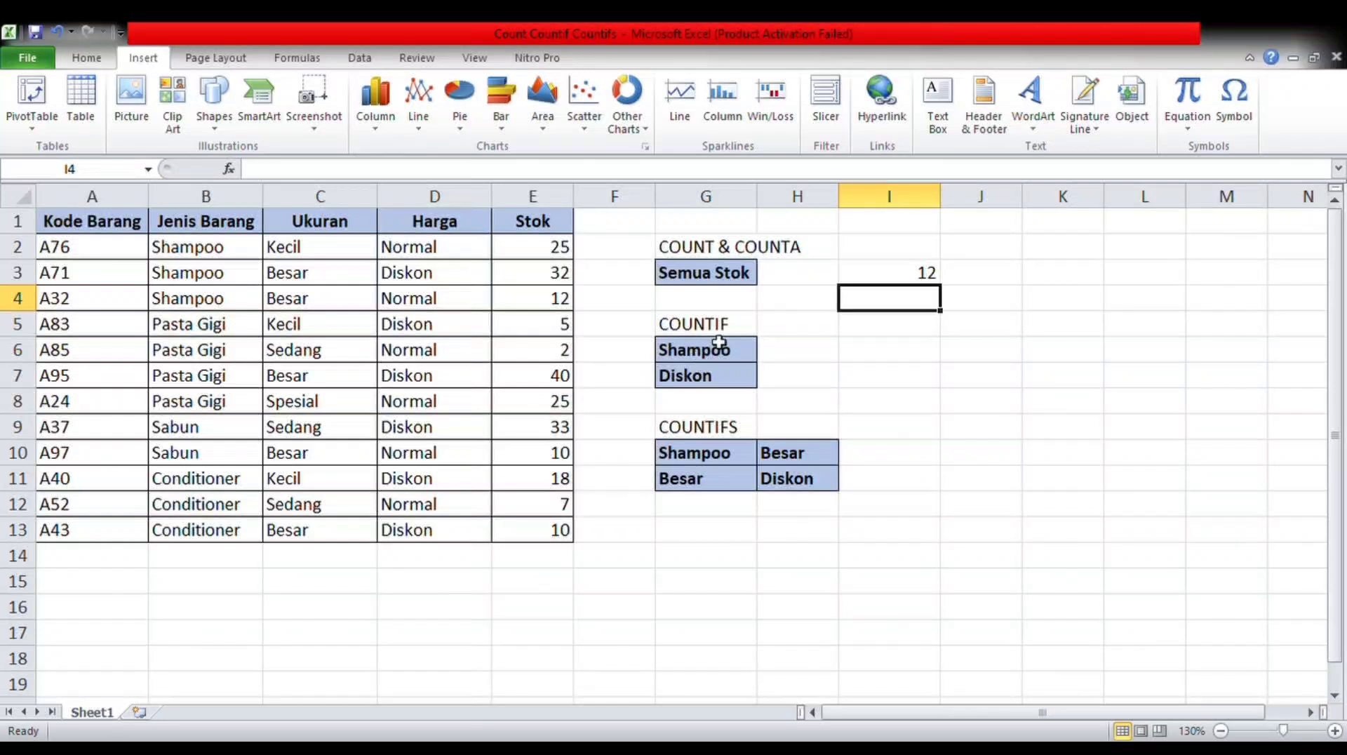
Step: Enter =COUNTIF(B2:B13;G6) in cell I6 to count the Shampoo items in the Jenis Barang column
{"action": "left_click", "coordinate": [907, 360]}
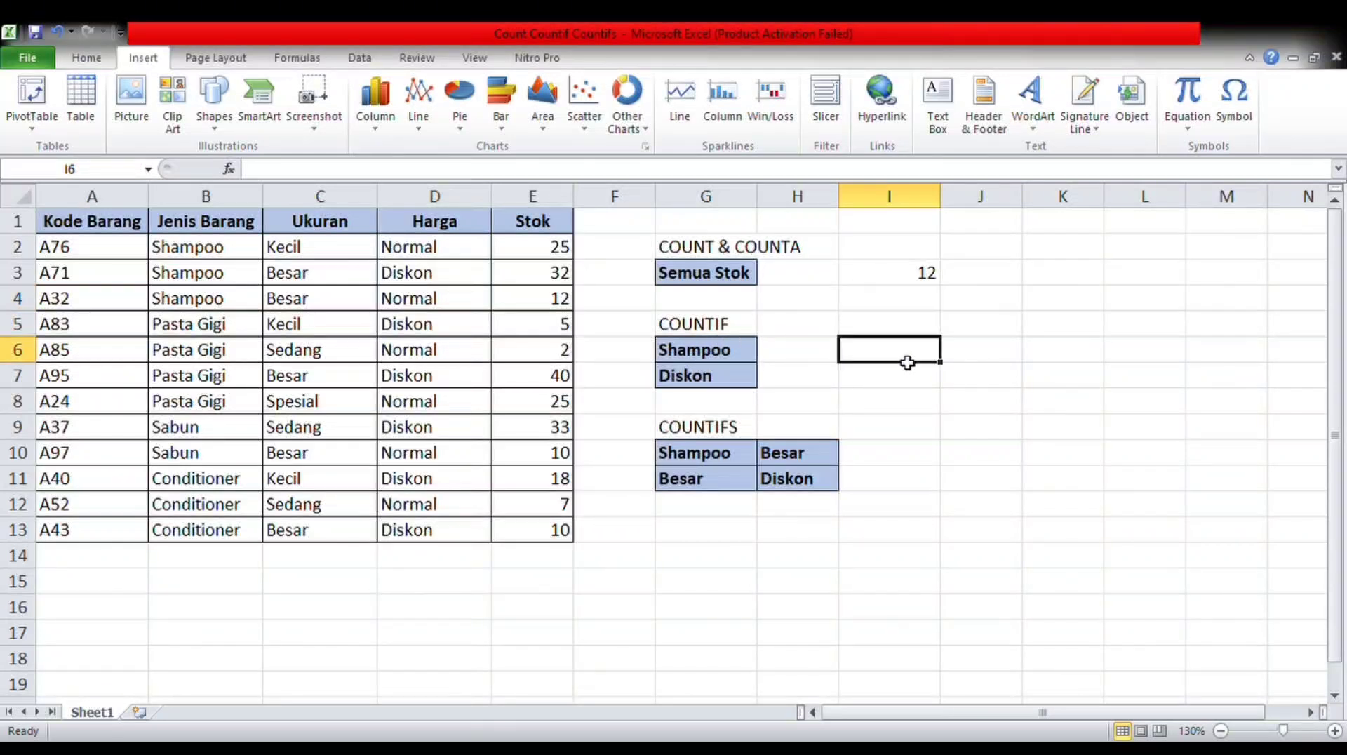
{"action": "double_click", "coordinate": [908, 361]}
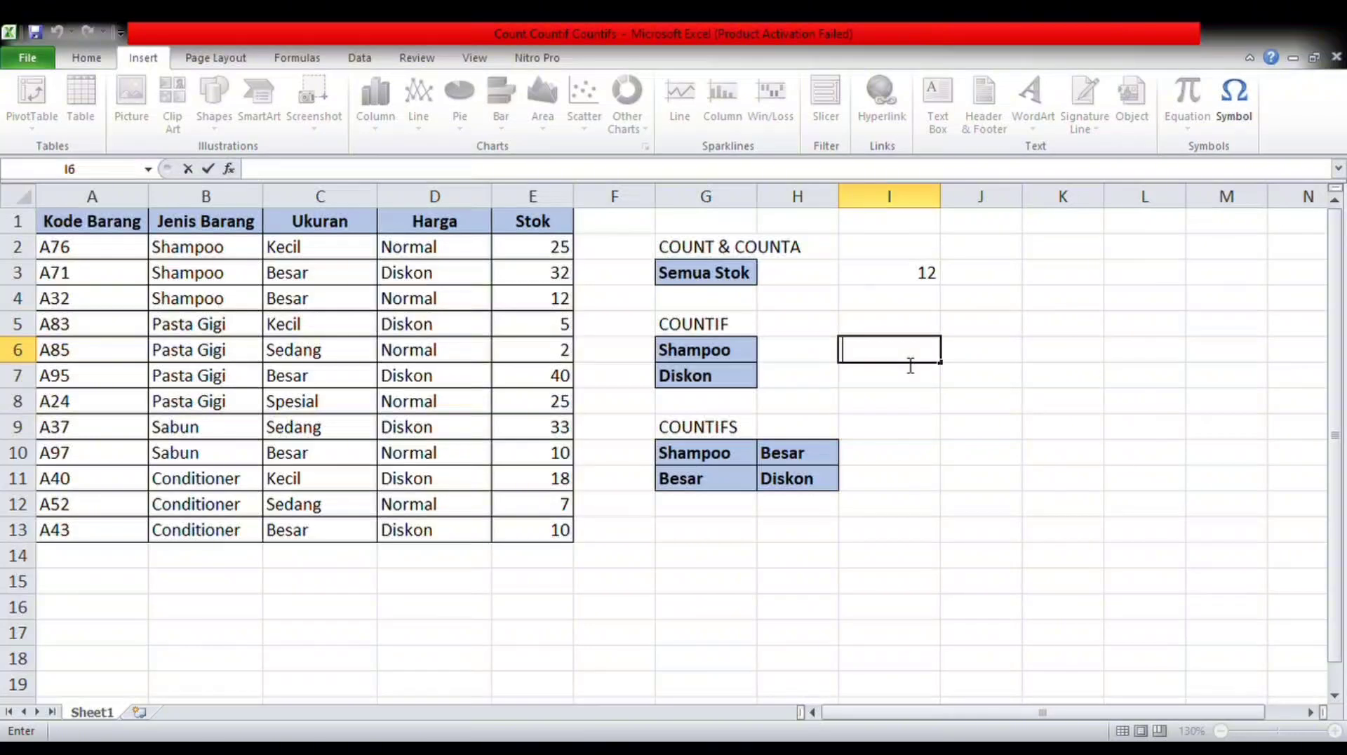
{"action": "type", "text": "="}
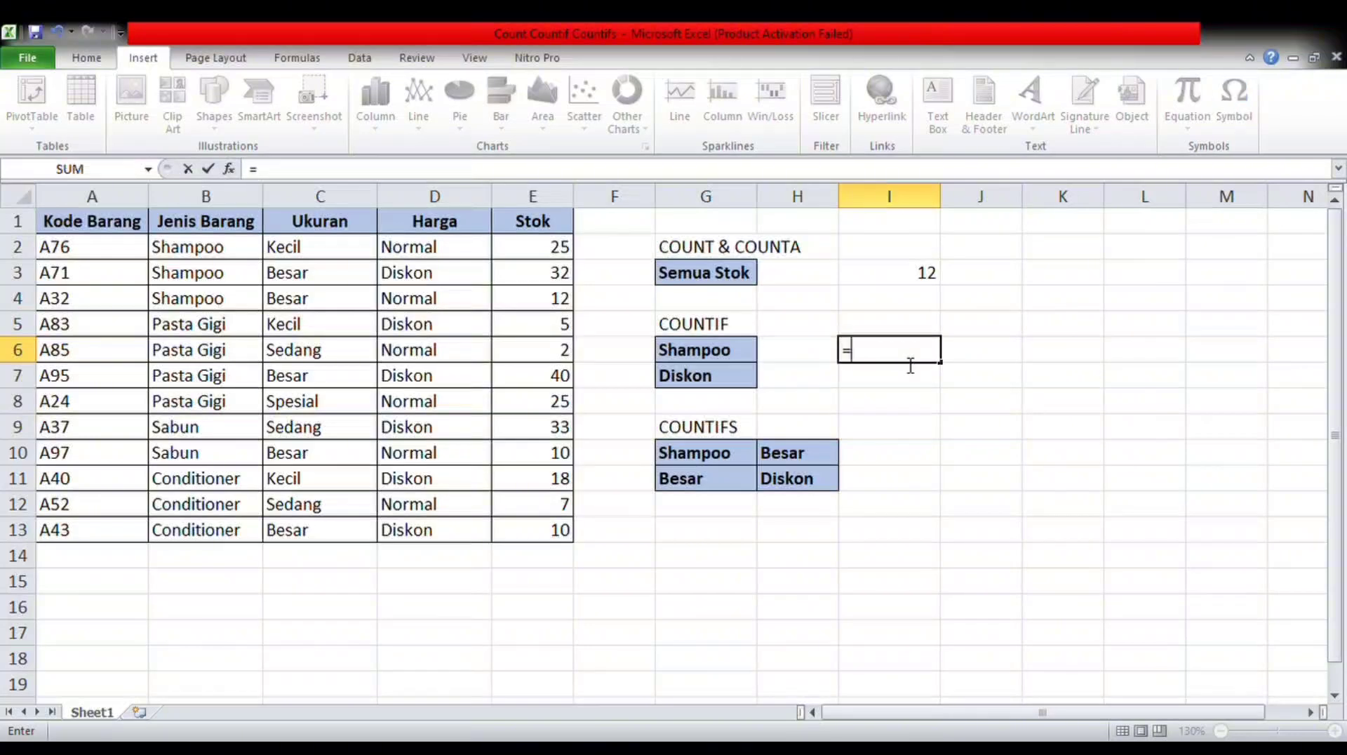
{"action": "type", "text": "COUNTIF("}
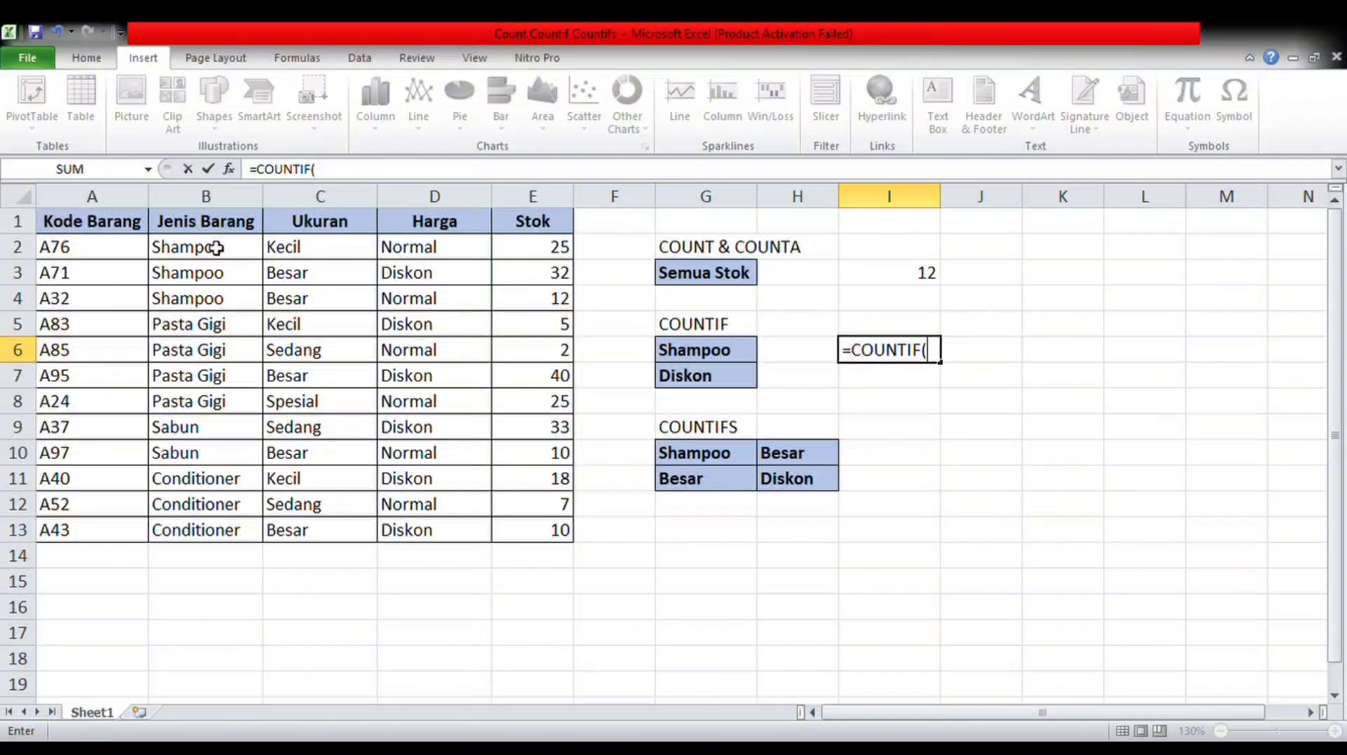
{"action": "left_click_drag", "start_coordinate": [216, 248], "coordinate": [214, 530]}
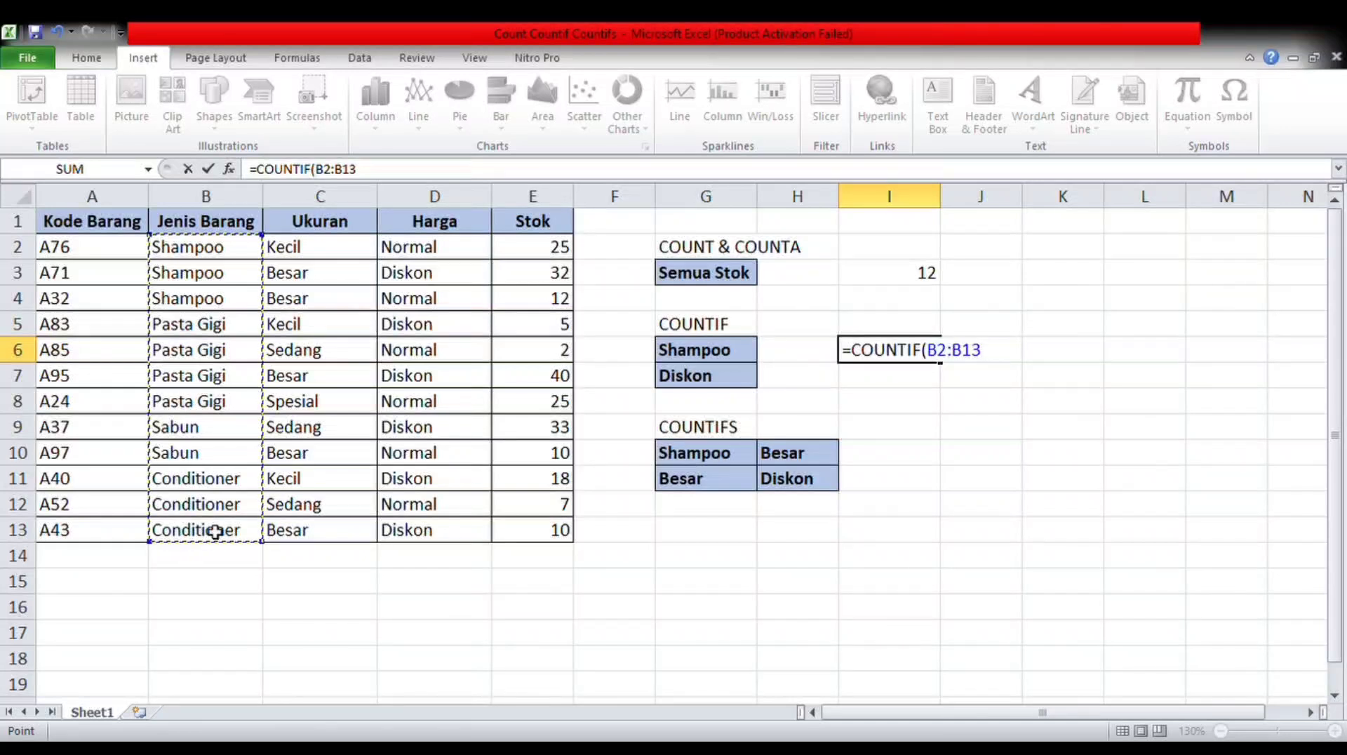
{"action": "type", "text": ";"}
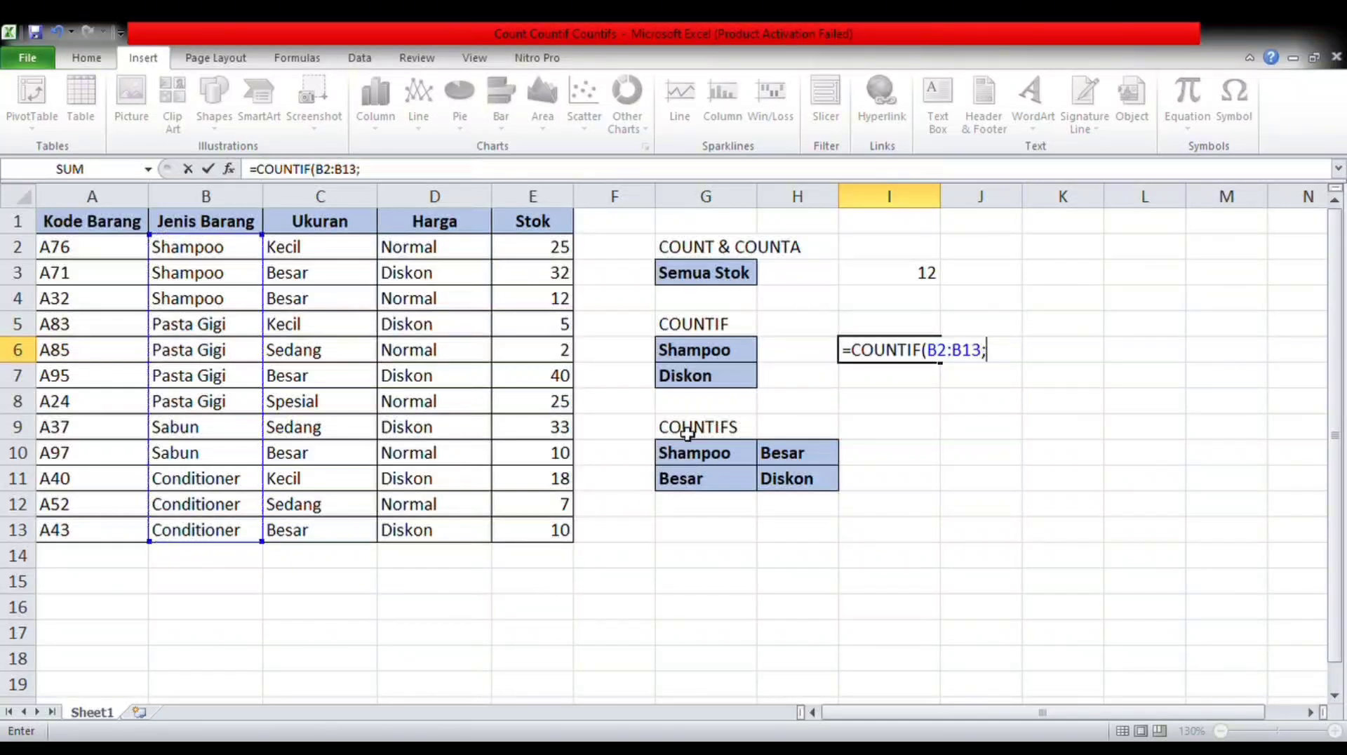
{"action": "left_click", "coordinate": [701, 358]}
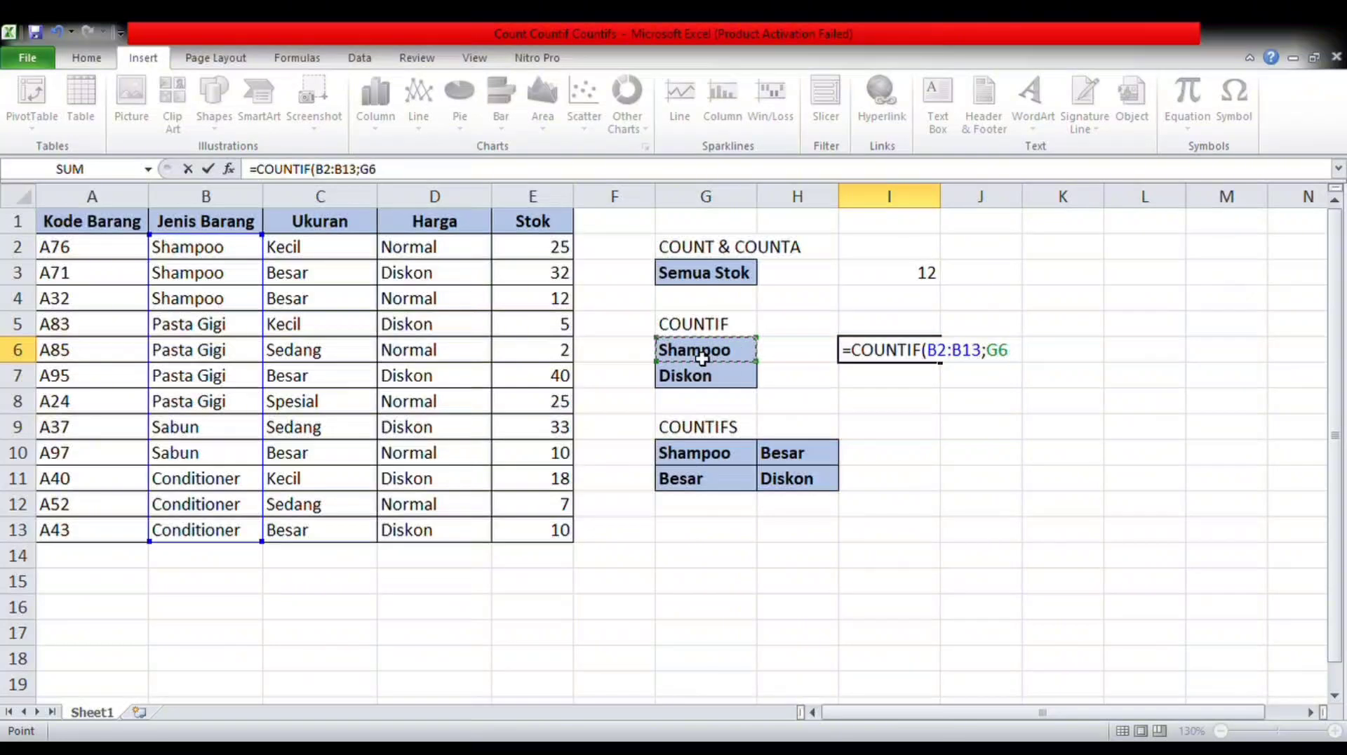
{"action": "type", "text": ")"}
{"action": "key", "text": "Return"}
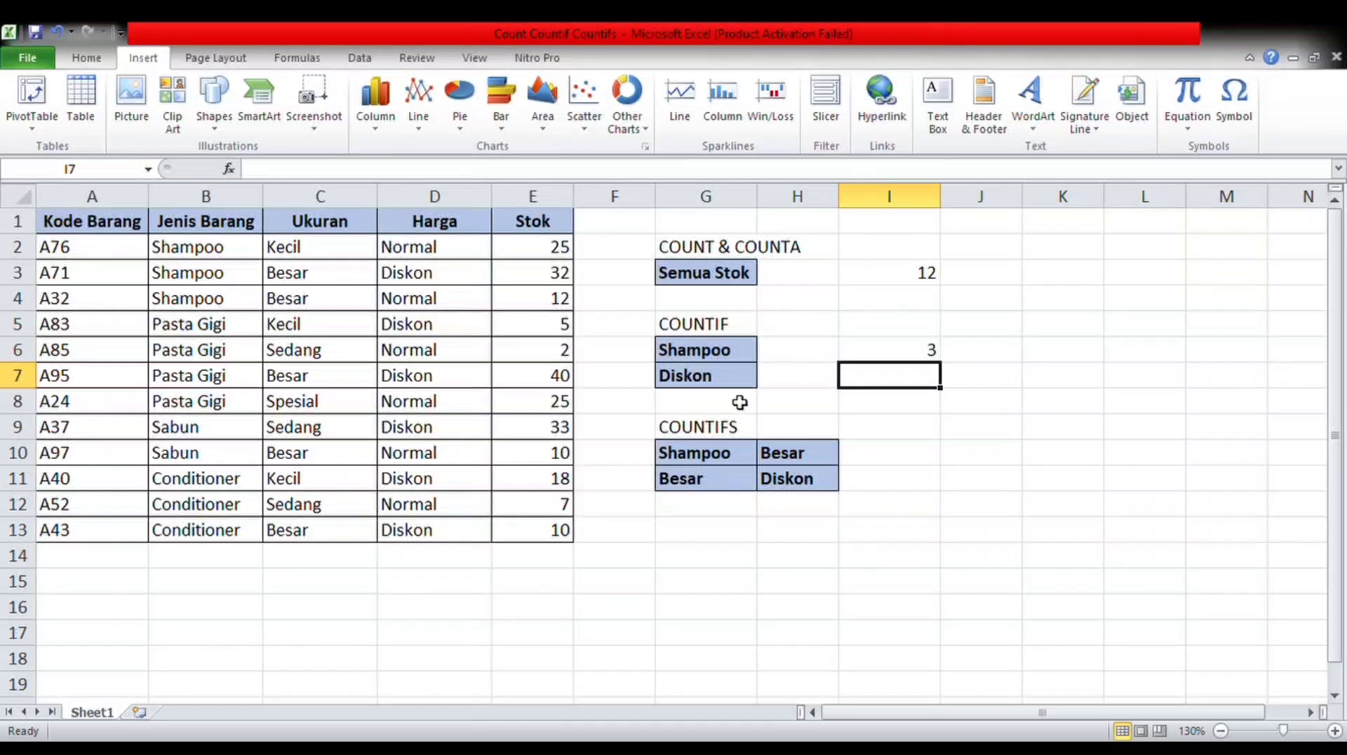
Step: Enter =COUNTIF(D2:D13;G7) in cell I7 to count the Diskon entries in the Harga column
{"action": "double_click", "coordinate": [889, 381]}
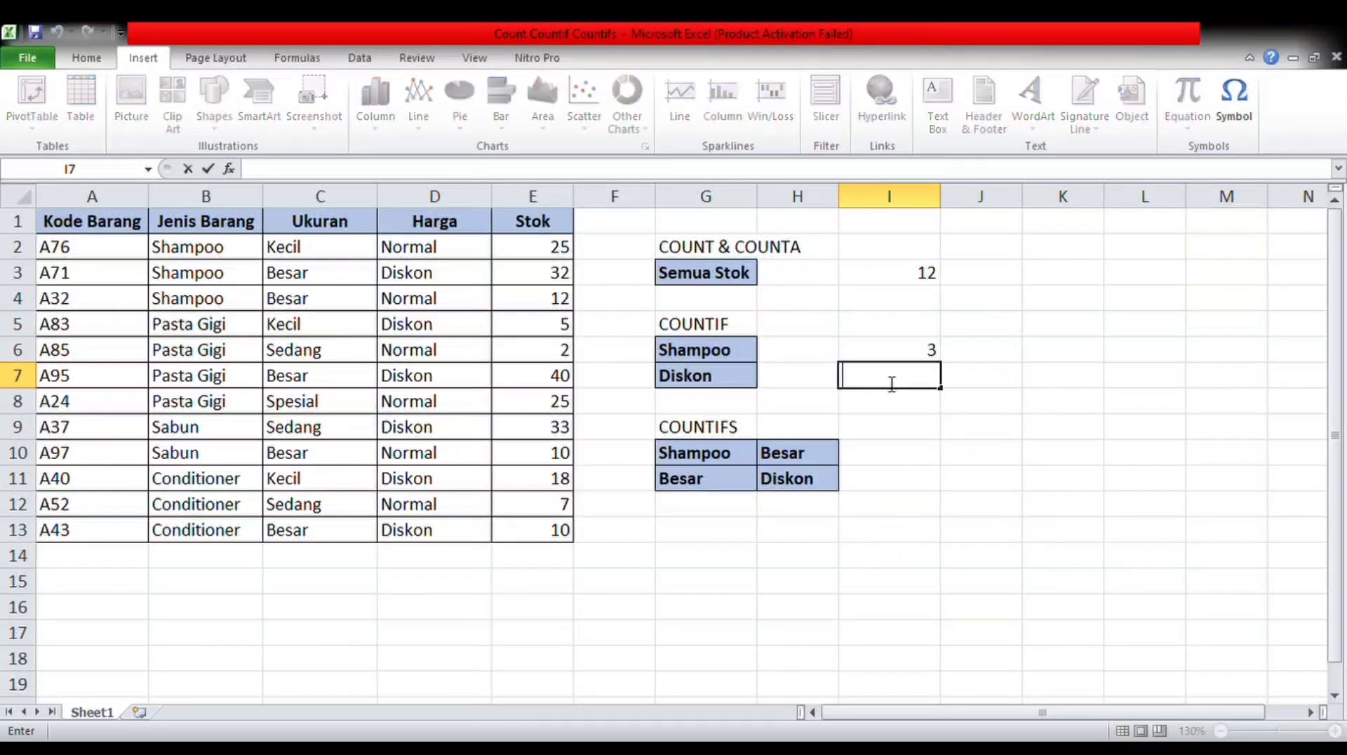
{"action": "type", "text": "=COUN"}
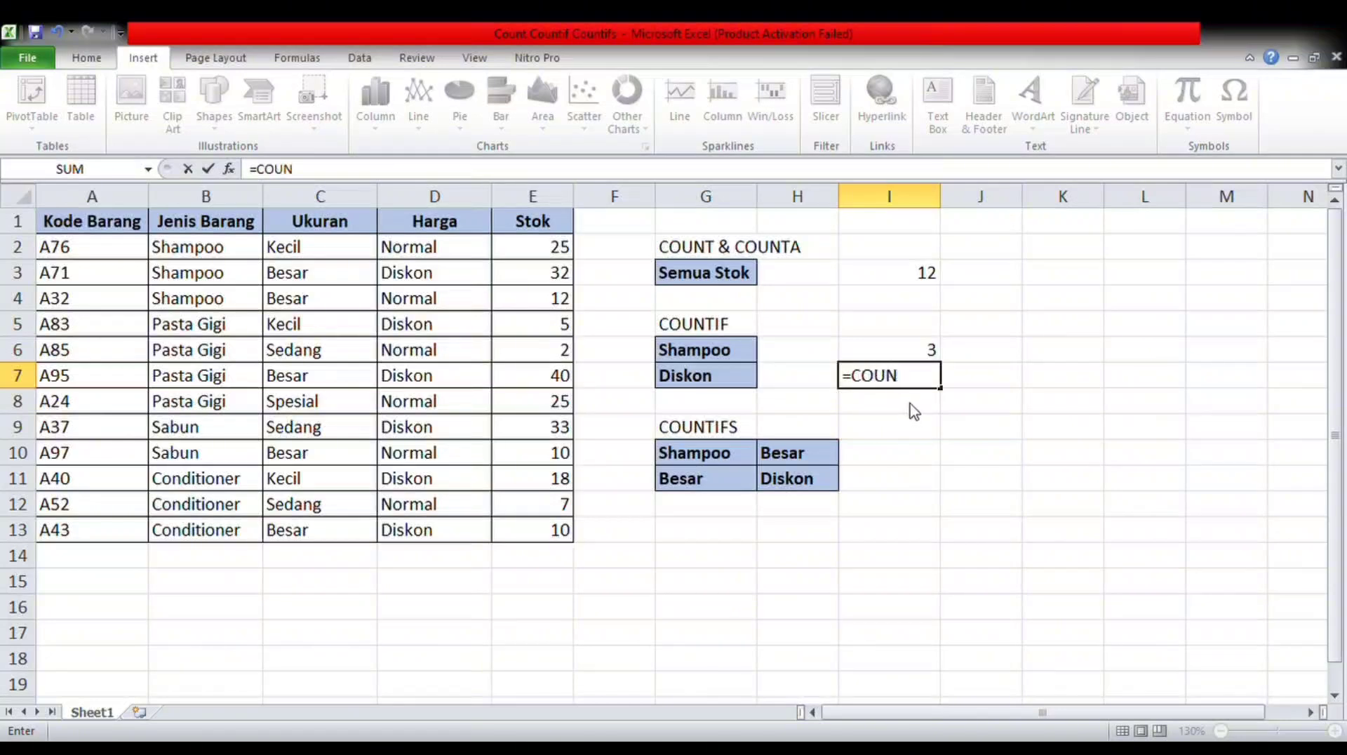
{"action": "type", "text": "T("}
{"action": "left_click", "coordinate": [912, 388]}
{"action": "key", "text": "BackSpace"}
{"action": "type", "text": "IF("}
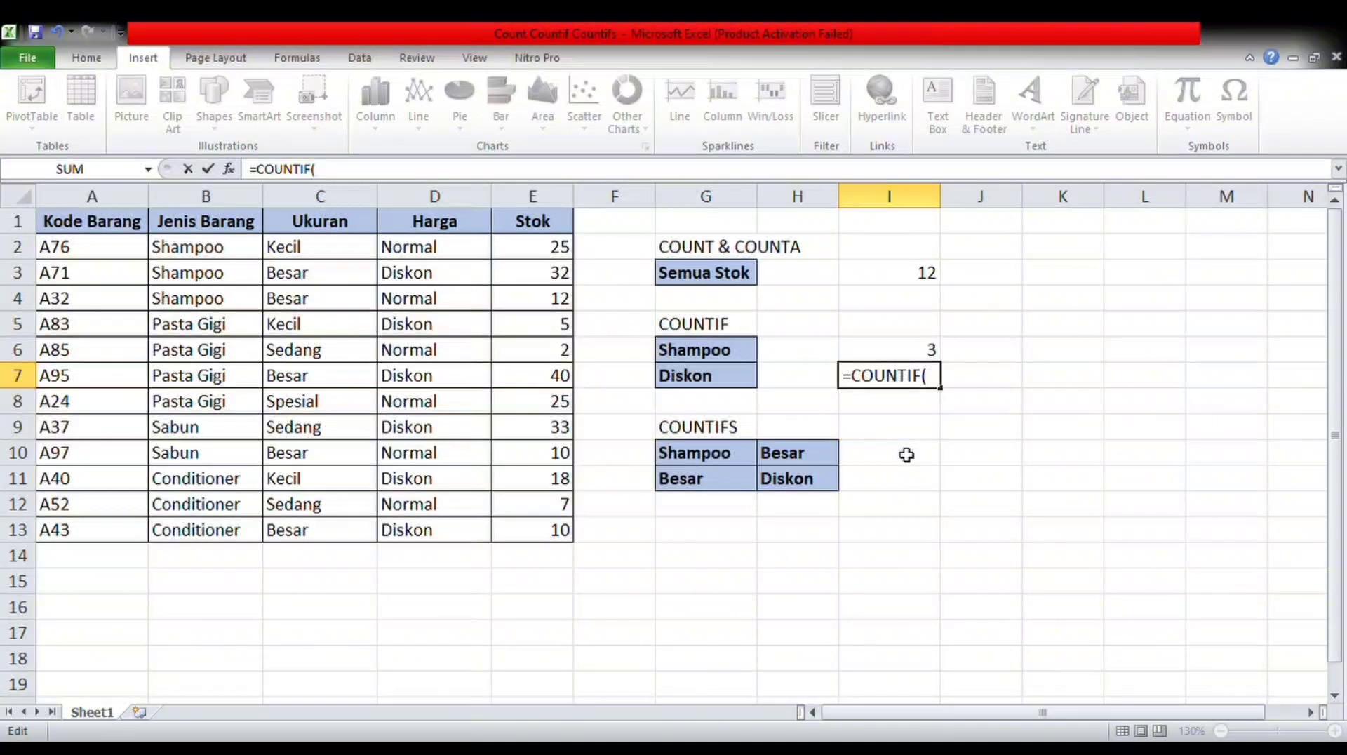
{"action": "left_click_drag", "start_coordinate": [440, 252], "coordinate": [440, 541]}
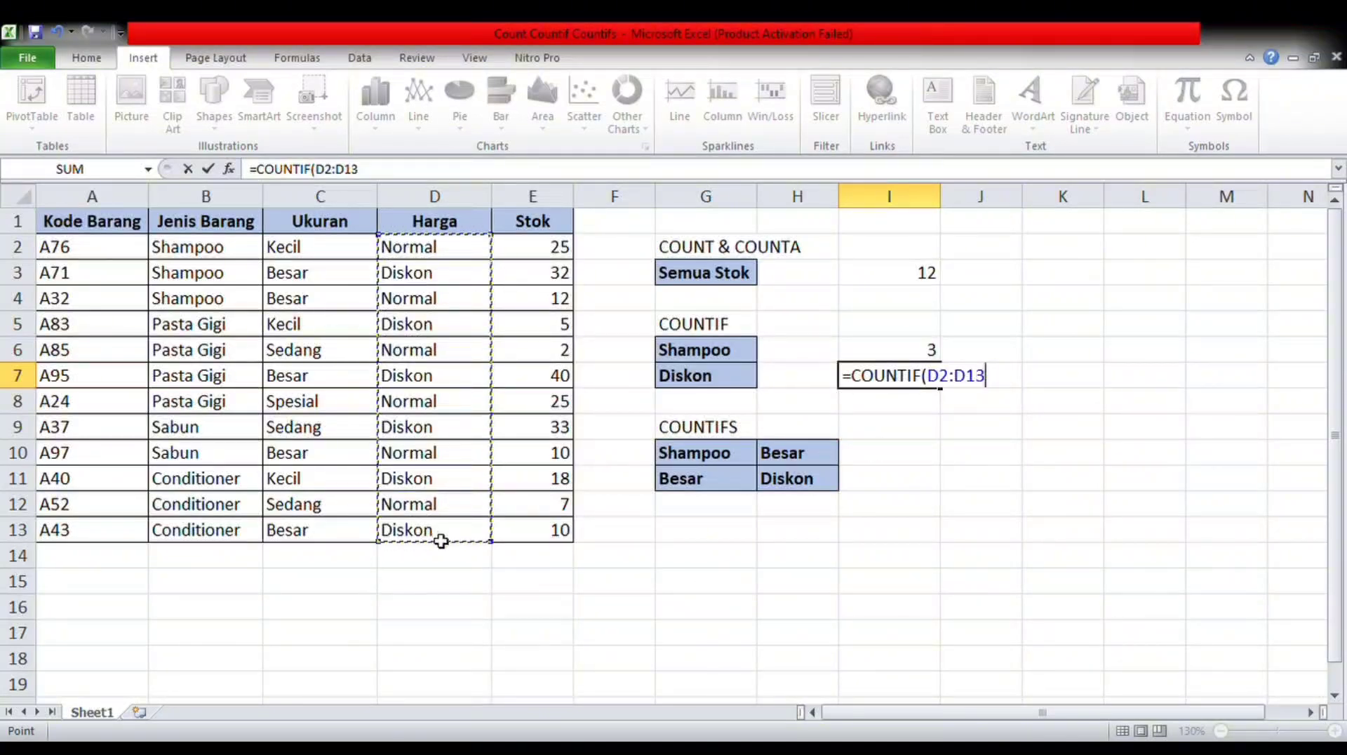
{"action": "type", "text": ";"}
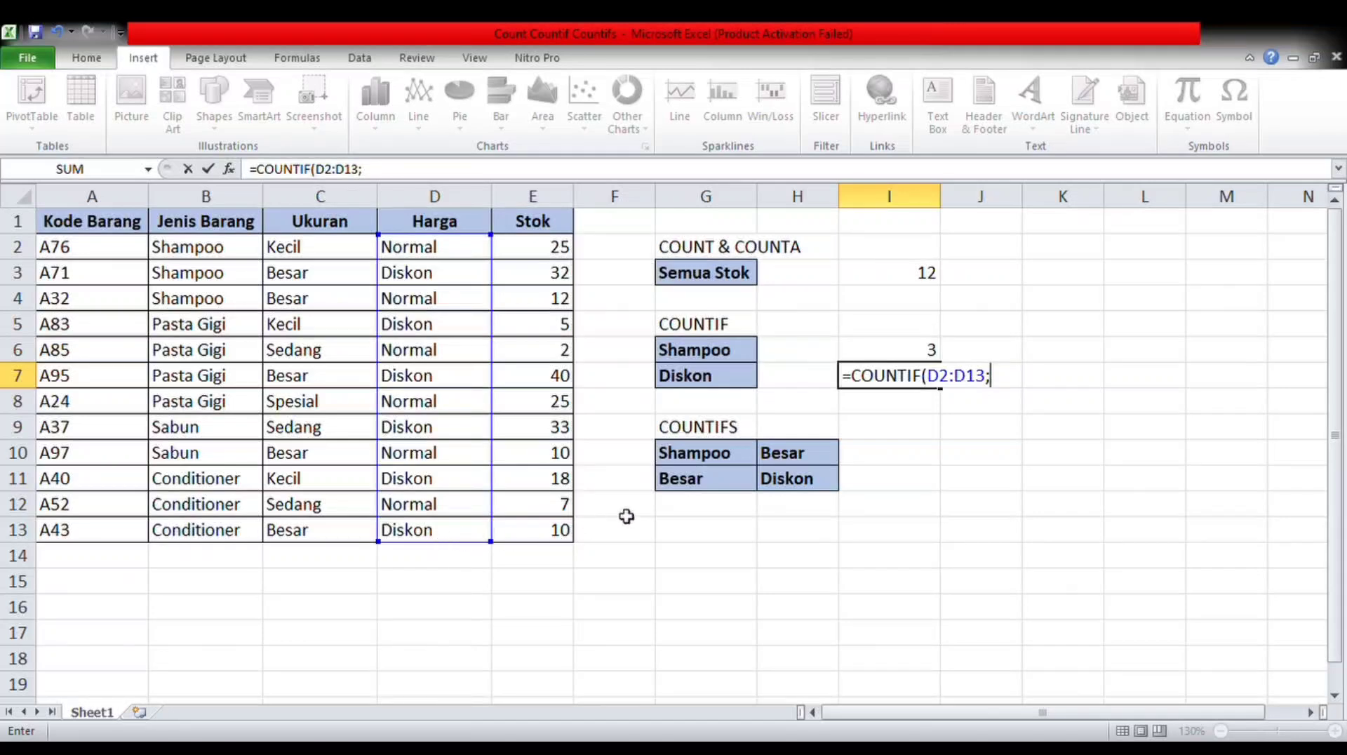
{"action": "left_click", "coordinate": [715, 387]}
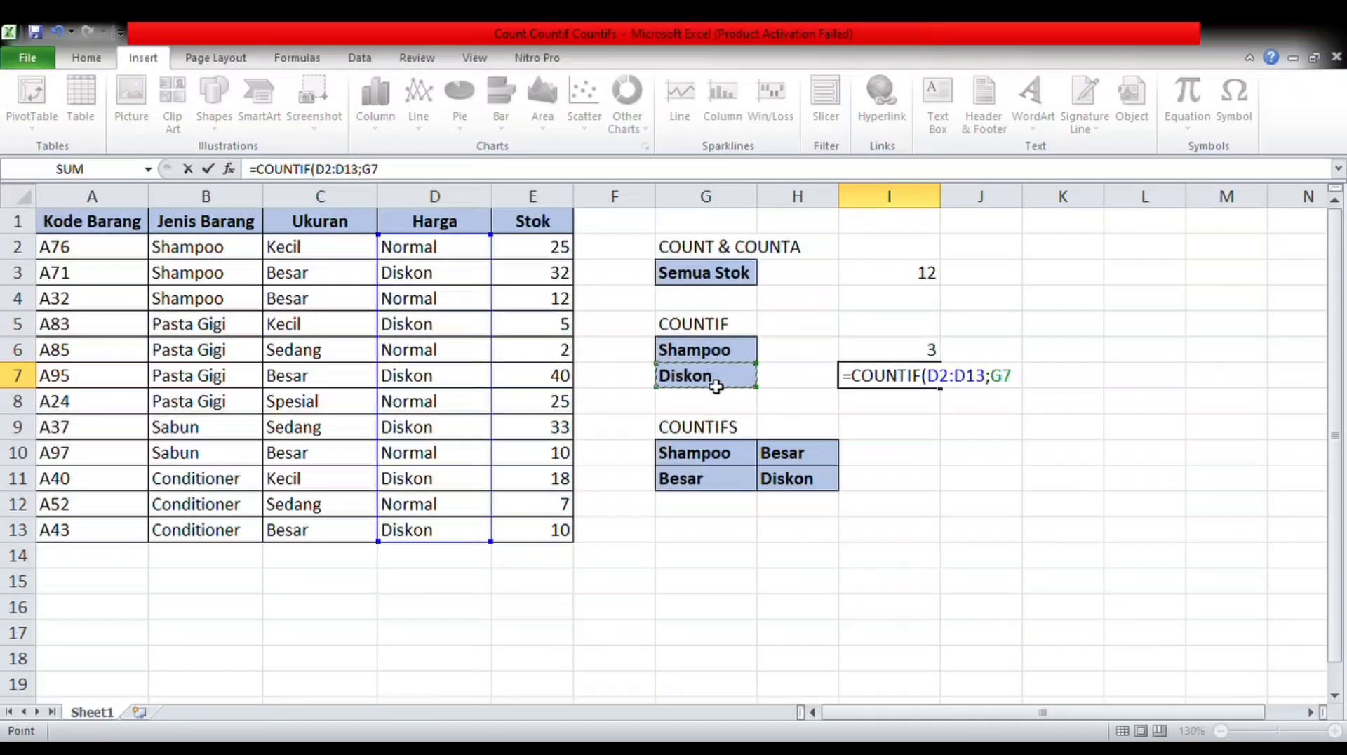
{"action": "type", "text": ")"}
{"action": "key", "text": "Return"}
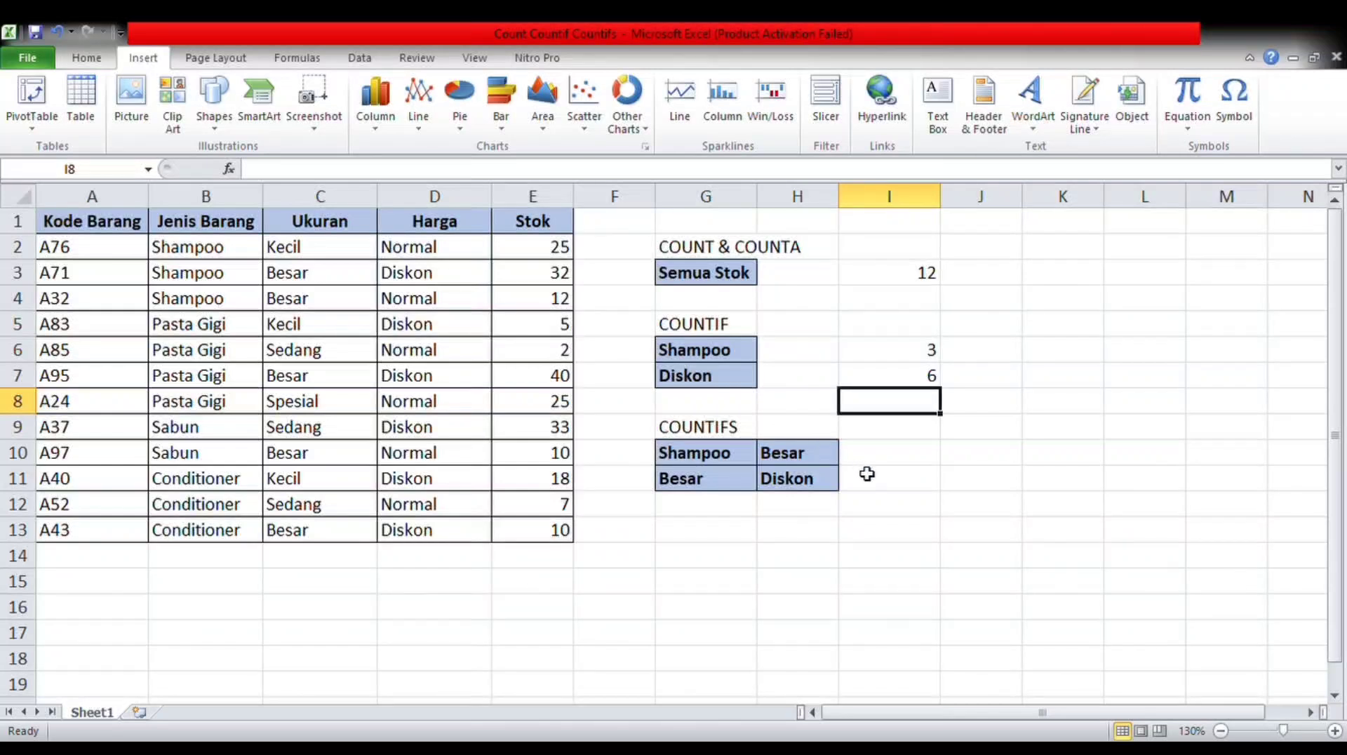
Step: Enter =COUNTIFS(B2:B13;G10;C2:C13;H10) in cell I10 to count the Shampoo items whose Ukuran is Besar
{"action": "left_click", "coordinate": [889, 463]}
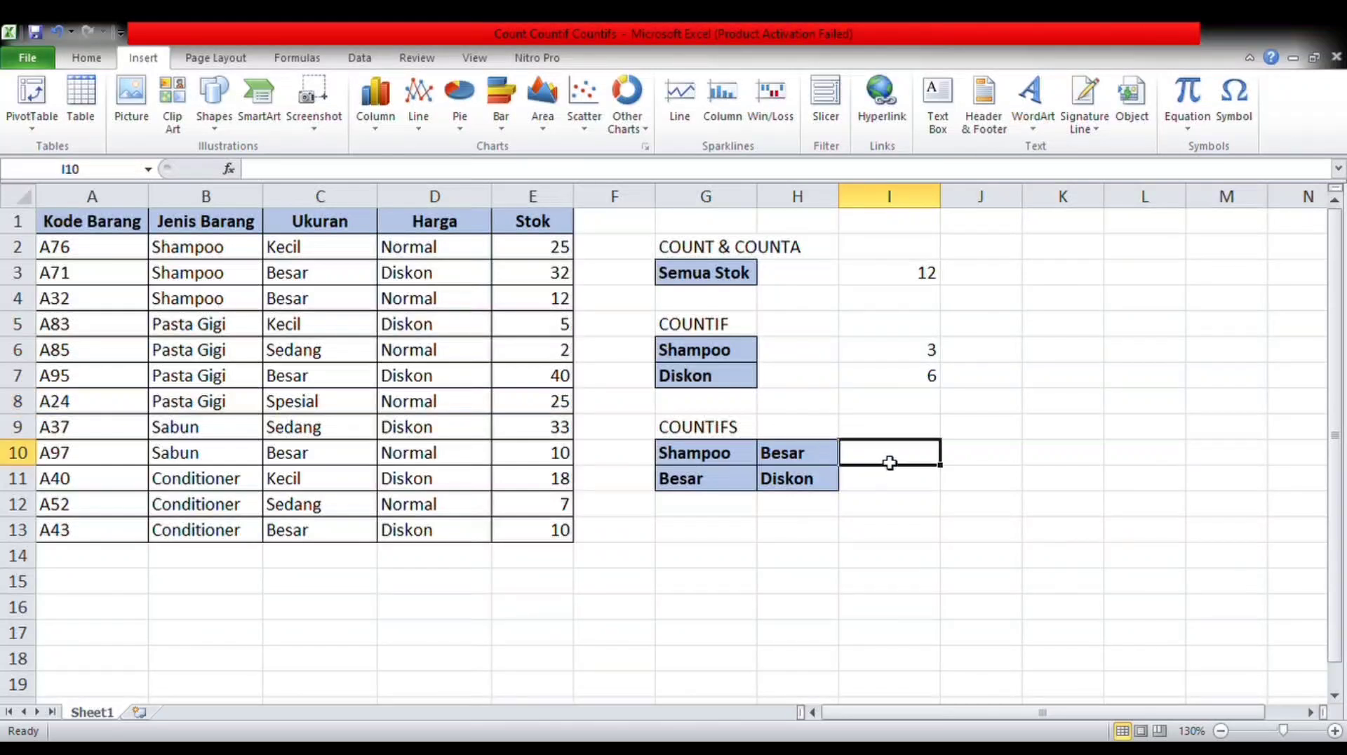
{"action": "type", "text": "="}
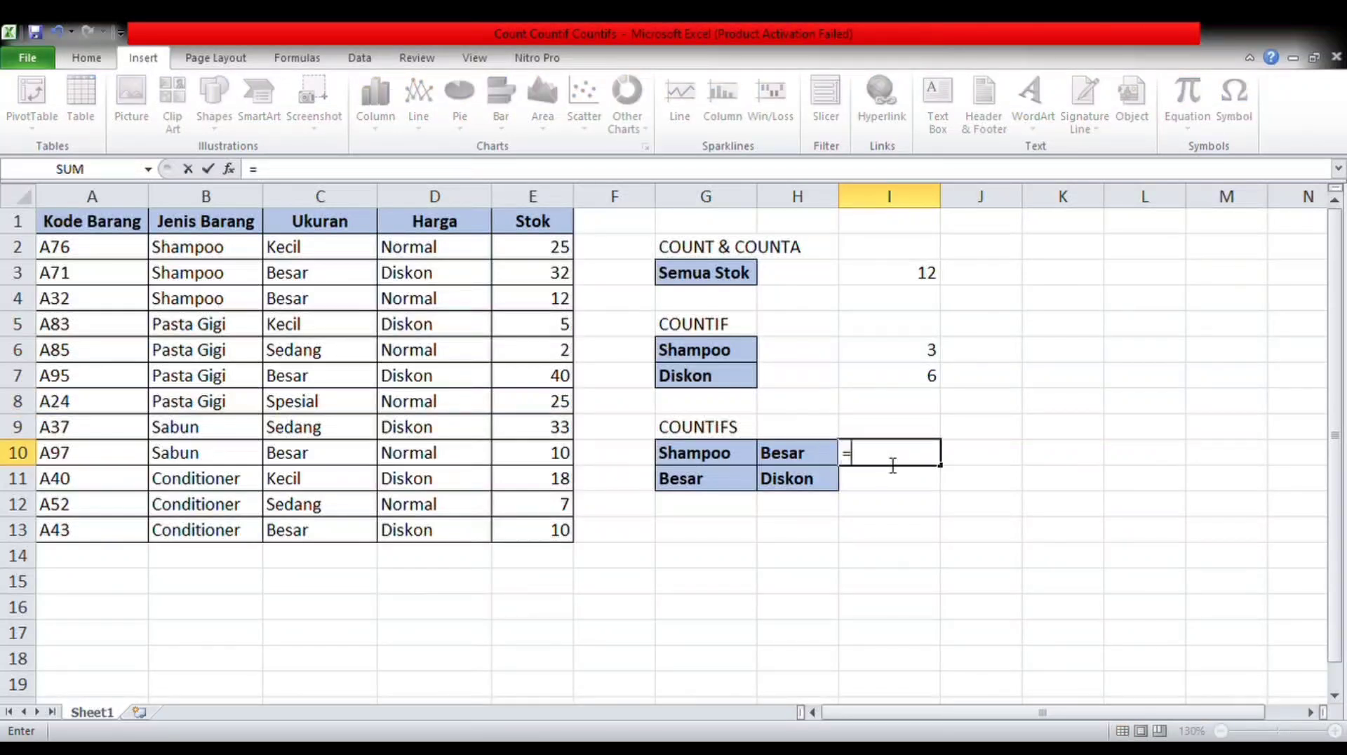
{"action": "type", "text": "COU"}
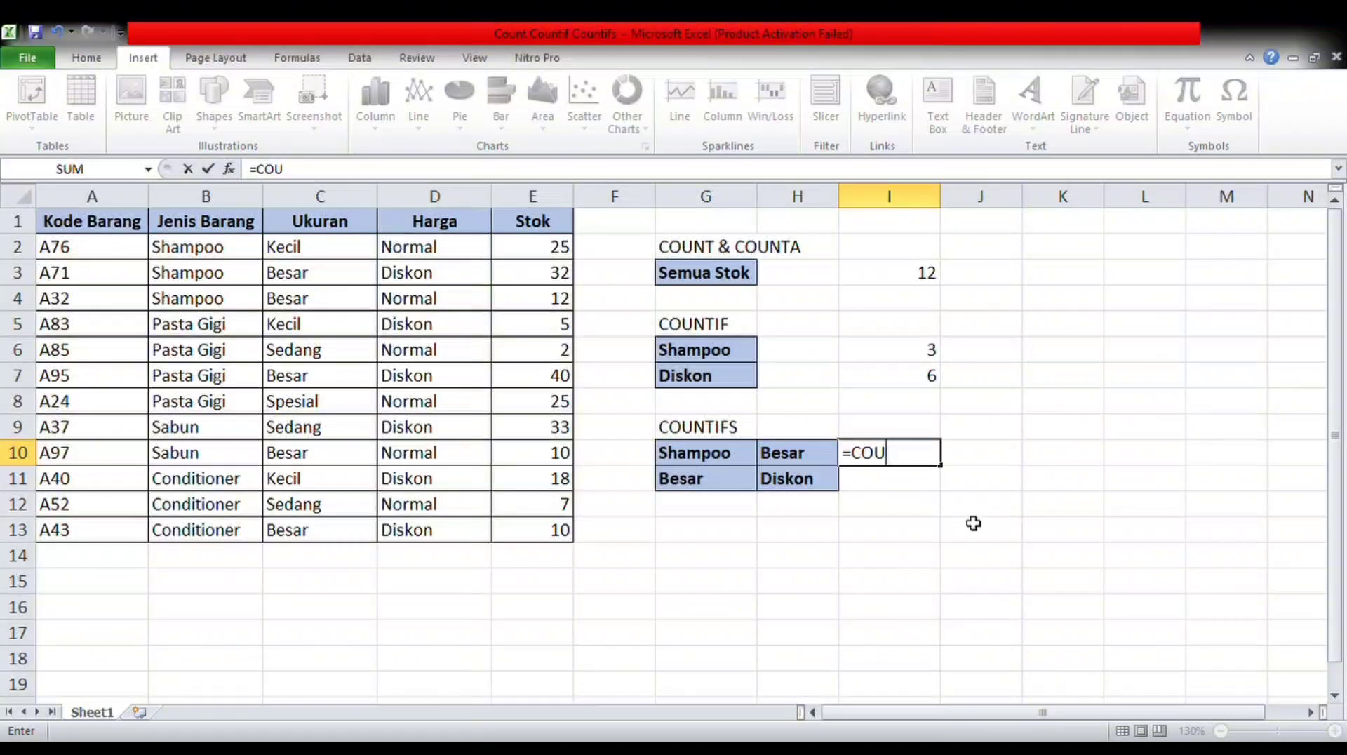
{"action": "type", "text": "NTIFS("}
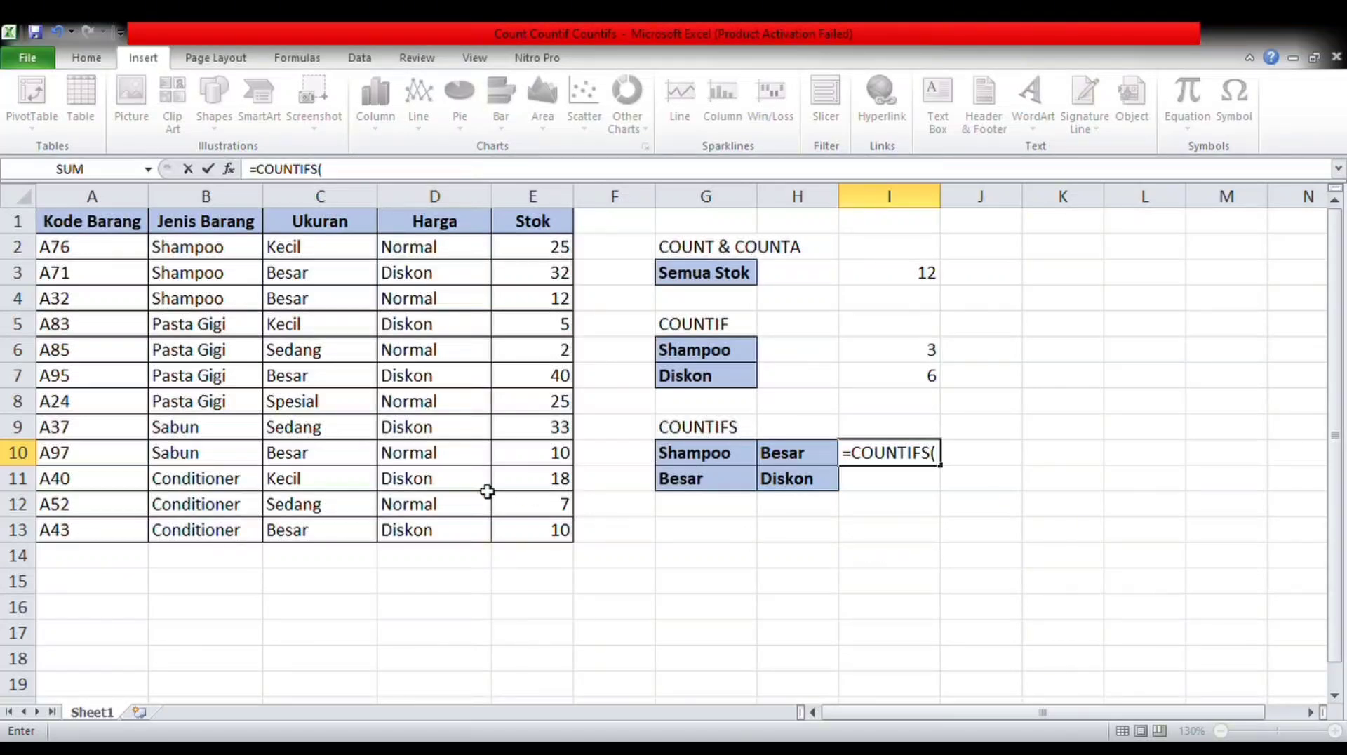
{"action": "left_click_drag", "start_coordinate": [195, 244], "coordinate": [215, 527]}
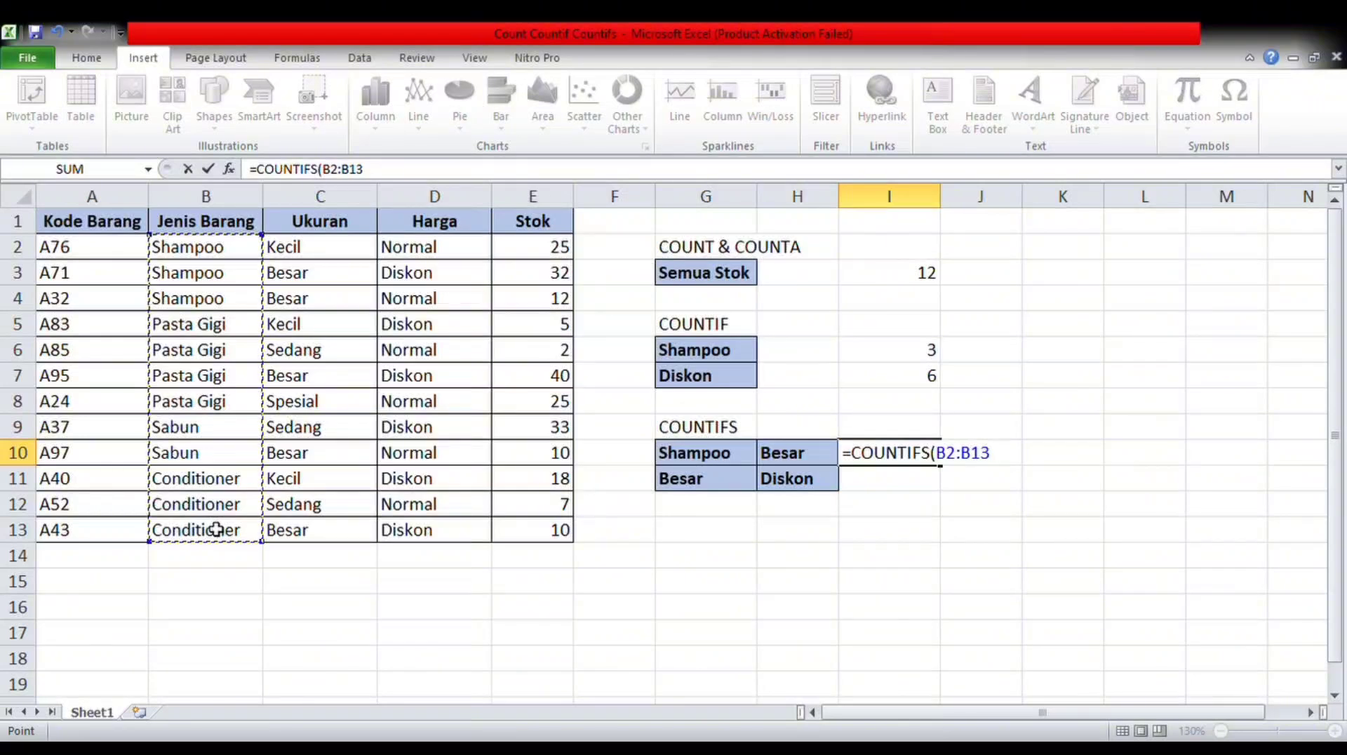
{"action": "type", "text": ";"}
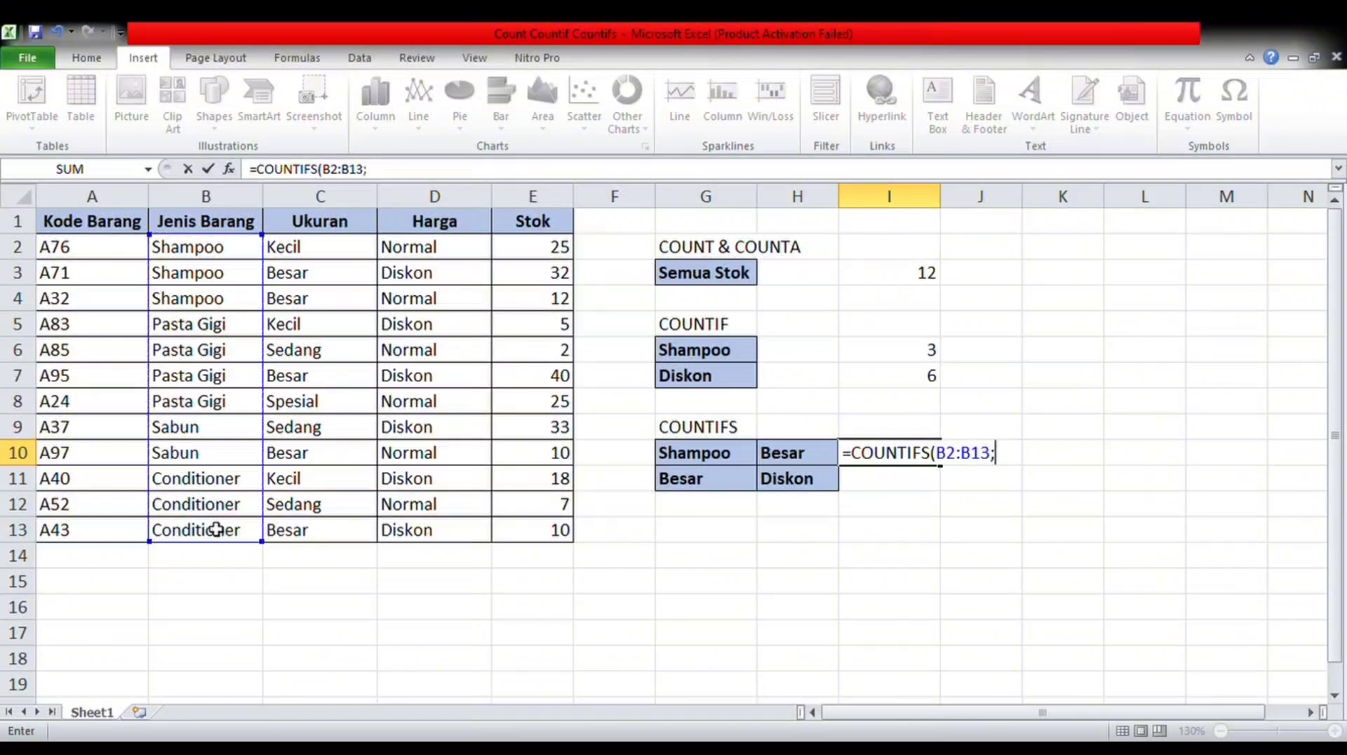
{"action": "left_click", "coordinate": [691, 461]}
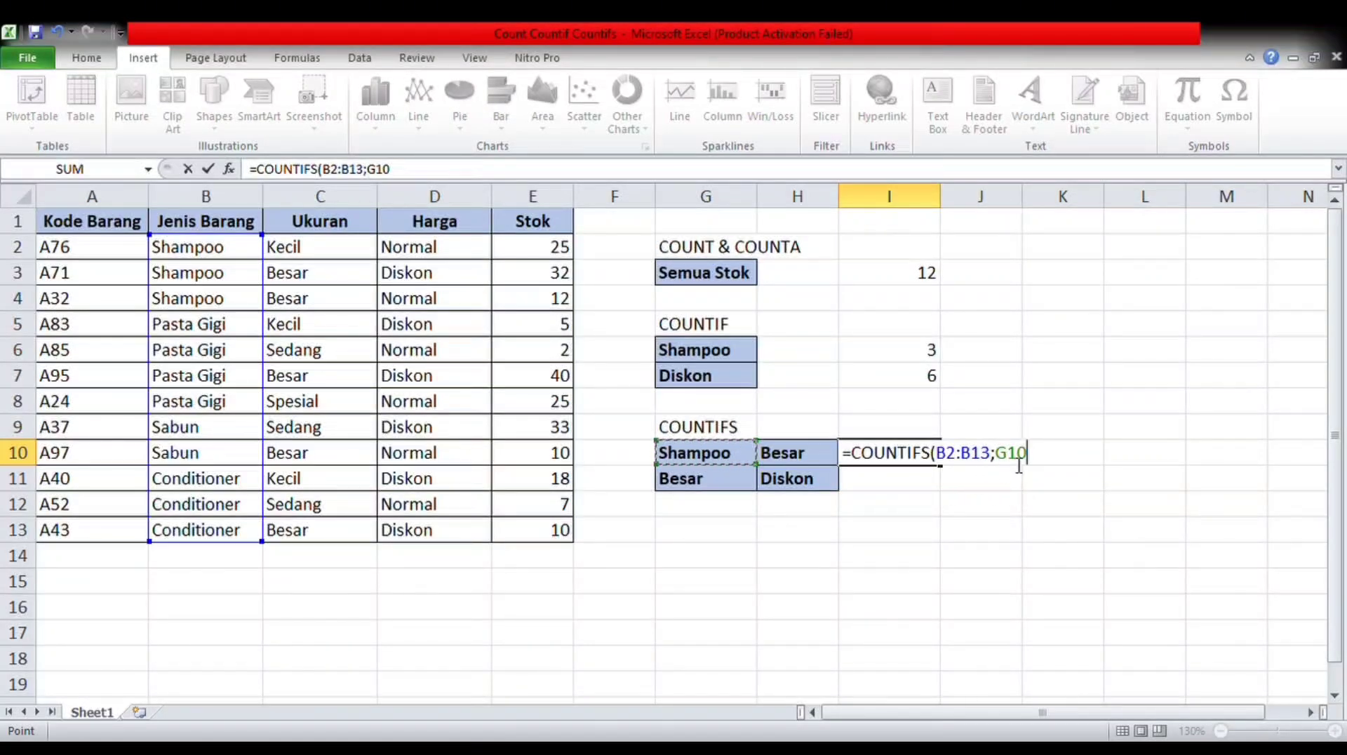
{"action": "type", "text": ";C2"}
{"action": "left_click_drag", "start_coordinate": [337, 260], "coordinate": [364, 531]}
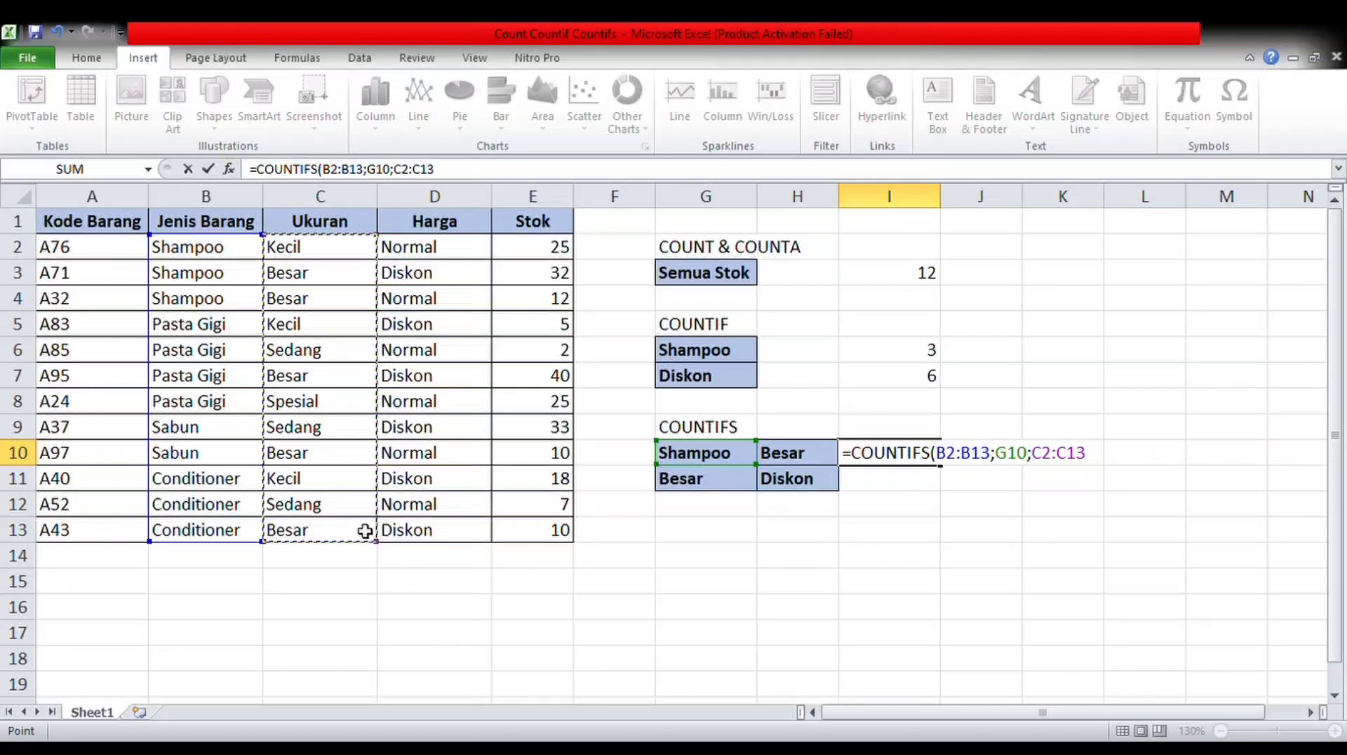
{"action": "type", "text": ";"}
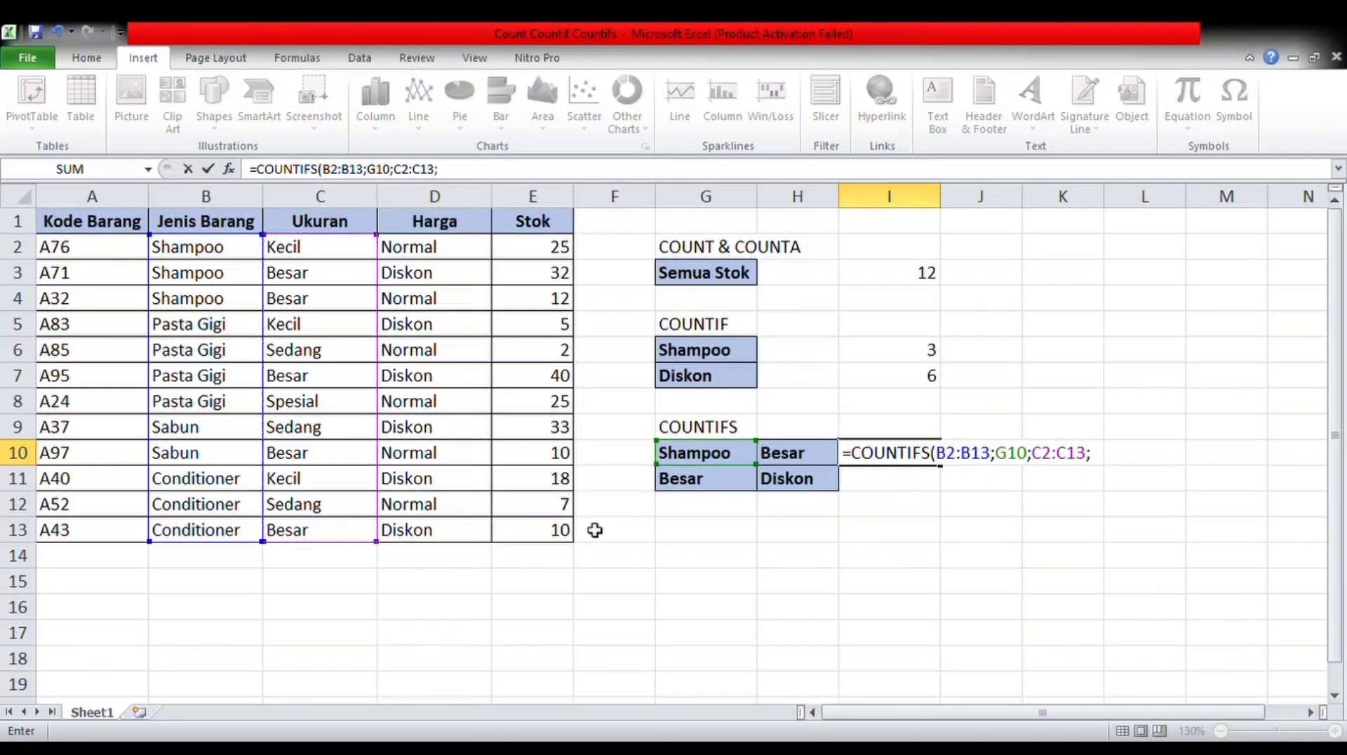
{"action": "left_click", "coordinate": [783, 458]}
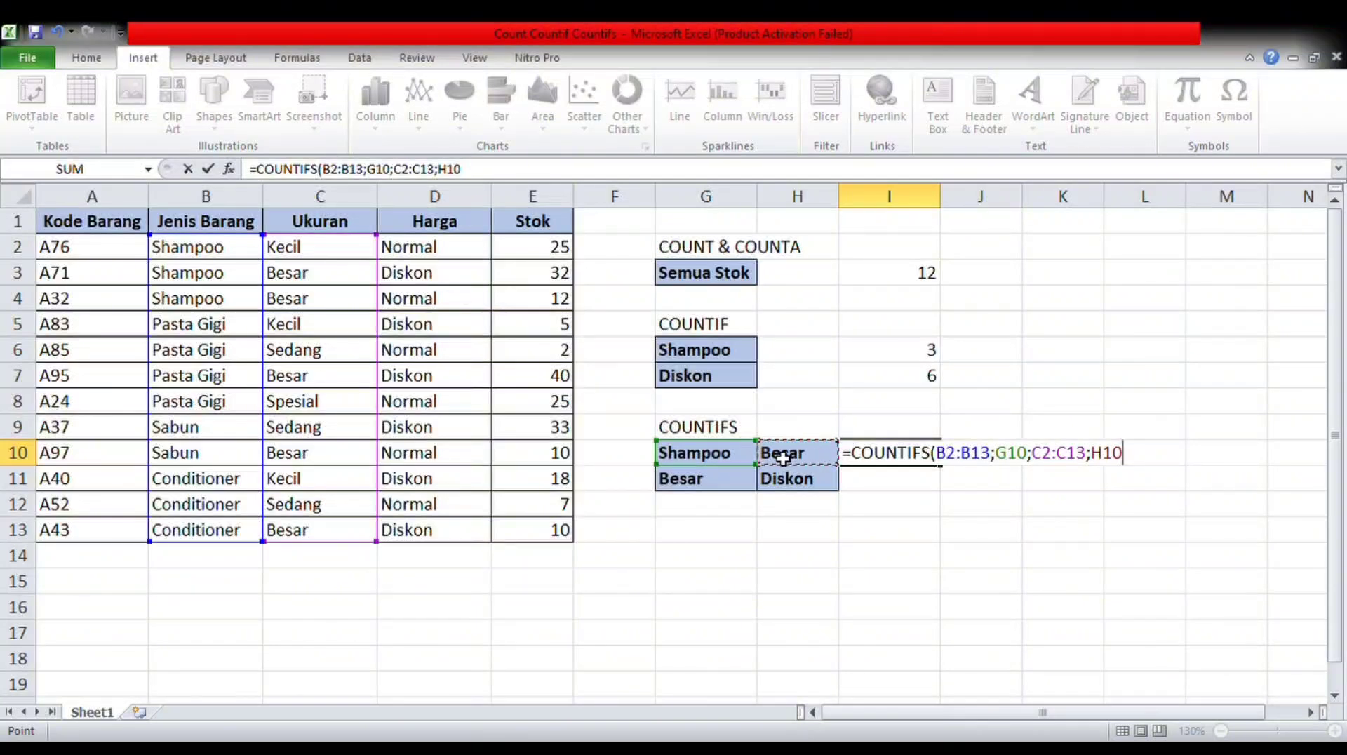
{"action": "type", "text": ")"}
{"action": "key", "text": "Return"}
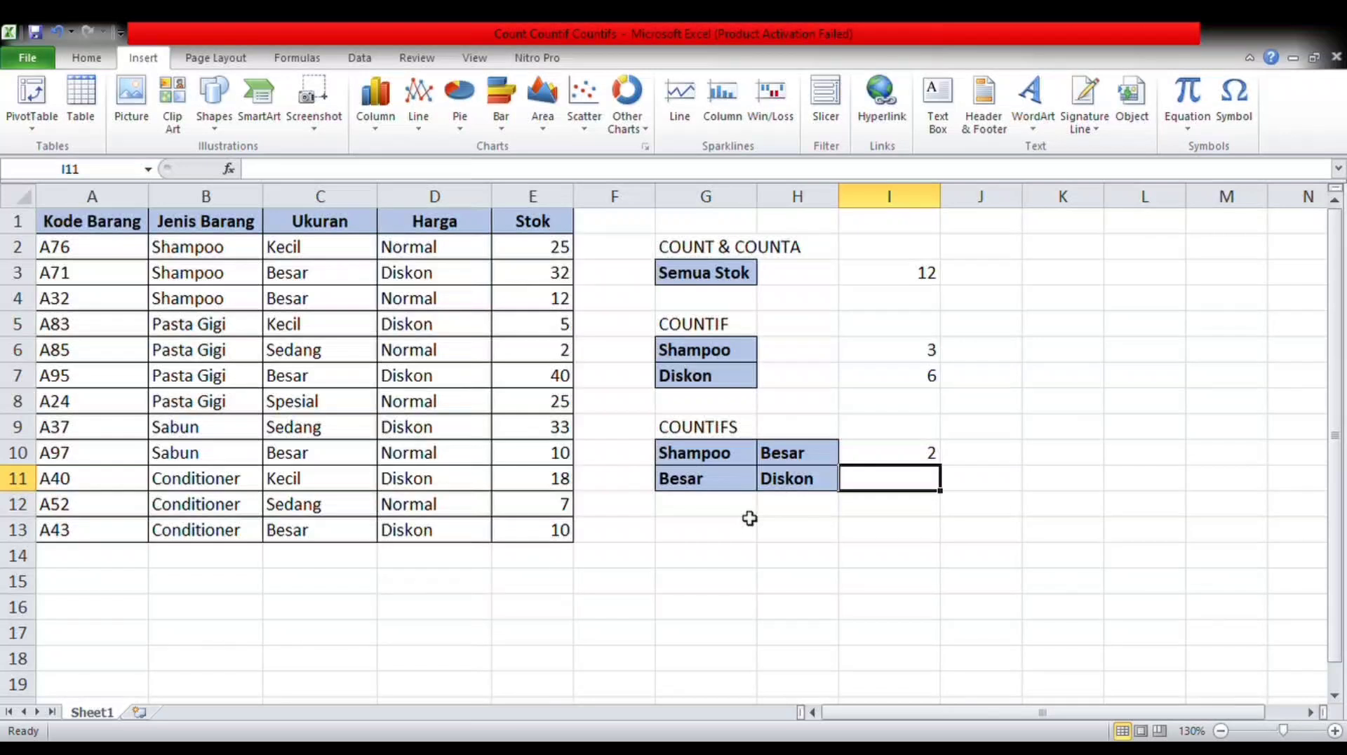
Step: Enter =COUNTIFS(C2:C13;G11;D2:D13;H11) in cell I11 to count the Besar items whose Harga is Diskon
{"action": "double_click", "coordinate": [861, 489]}
{"action": "type", "text": "="}
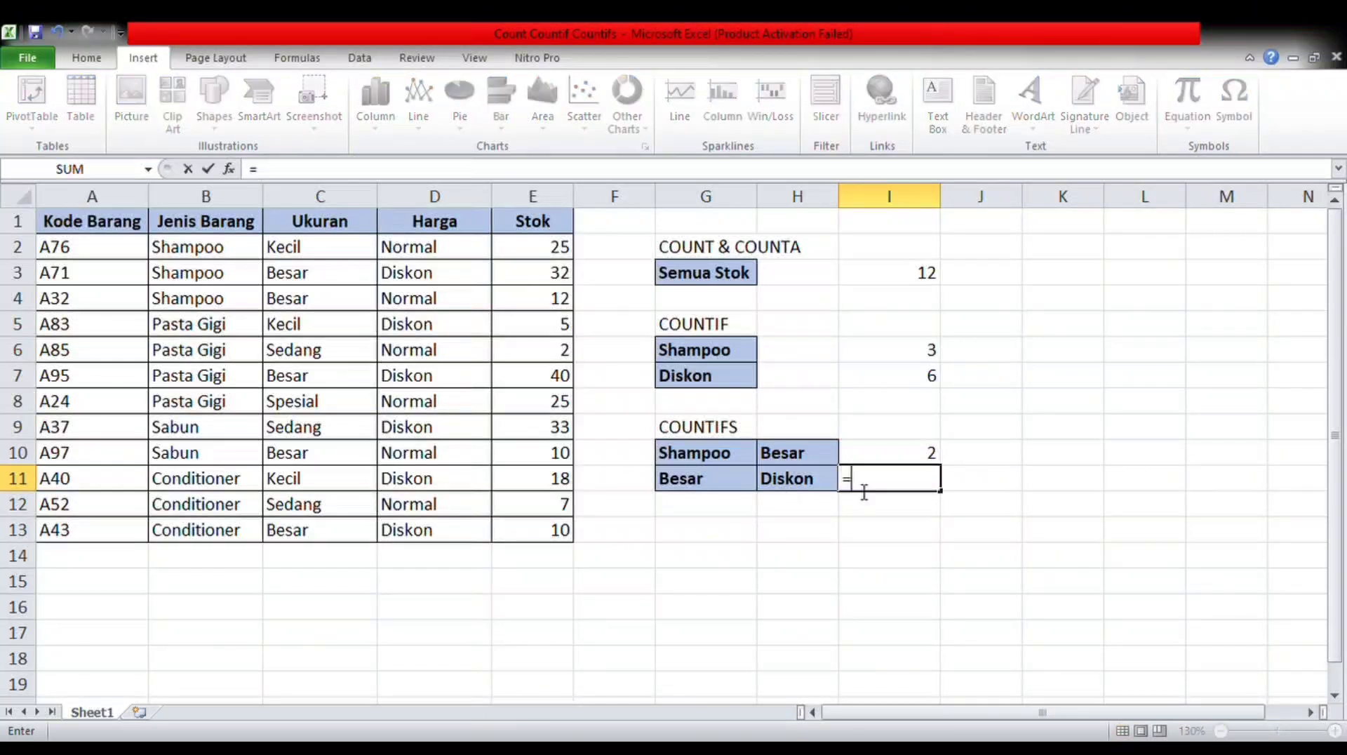
{"action": "type", "text": "COUNTIFS("}
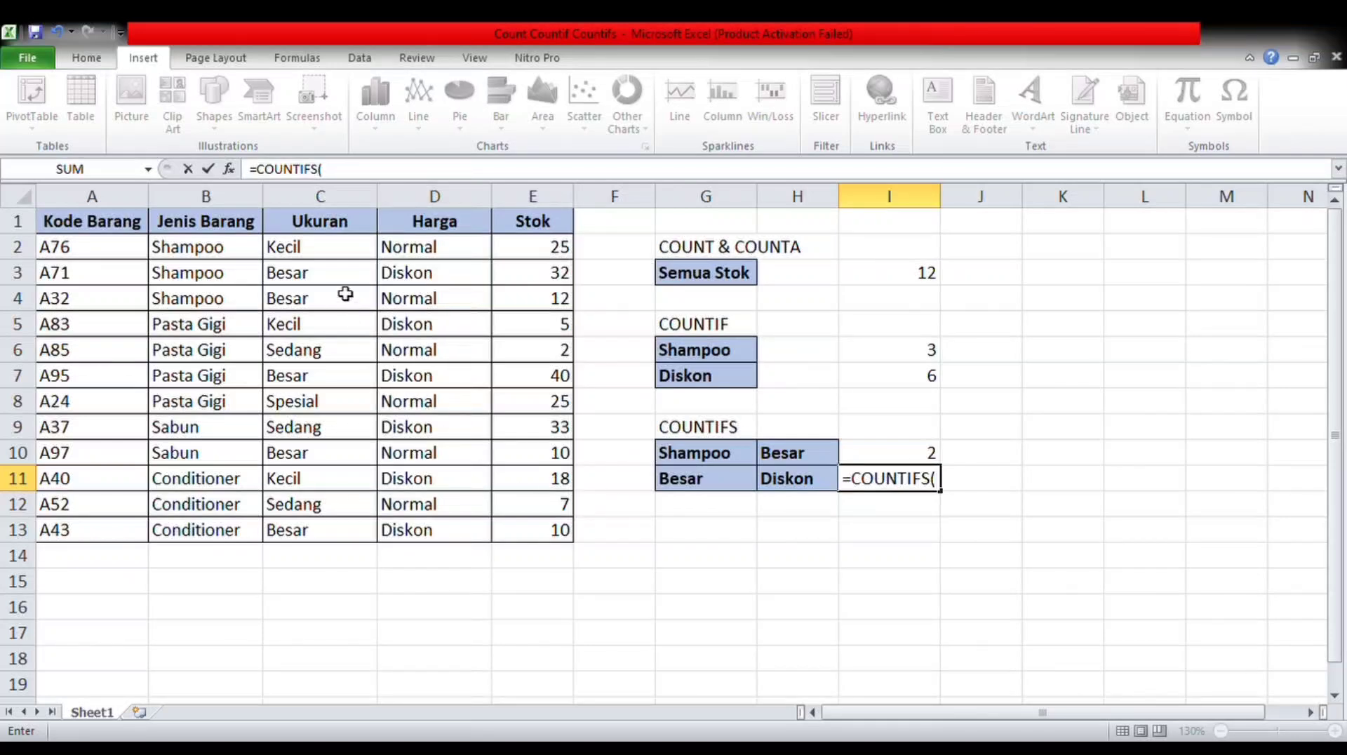
{"action": "left_click_drag", "start_coordinate": [343, 251], "coordinate": [369, 529]}
{"action": "type", "text": ";"}
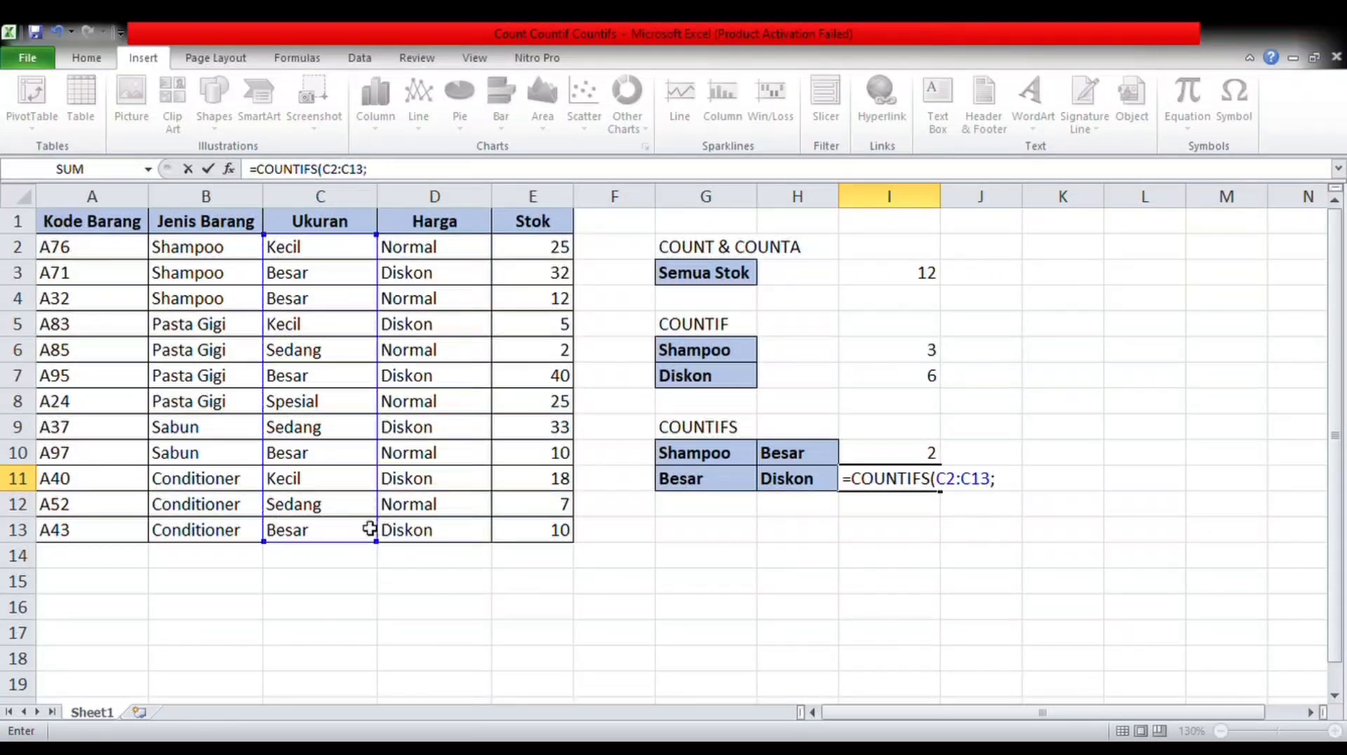
{"action": "left_click", "coordinate": [735, 481]}
{"action": "type", "text": ";"}
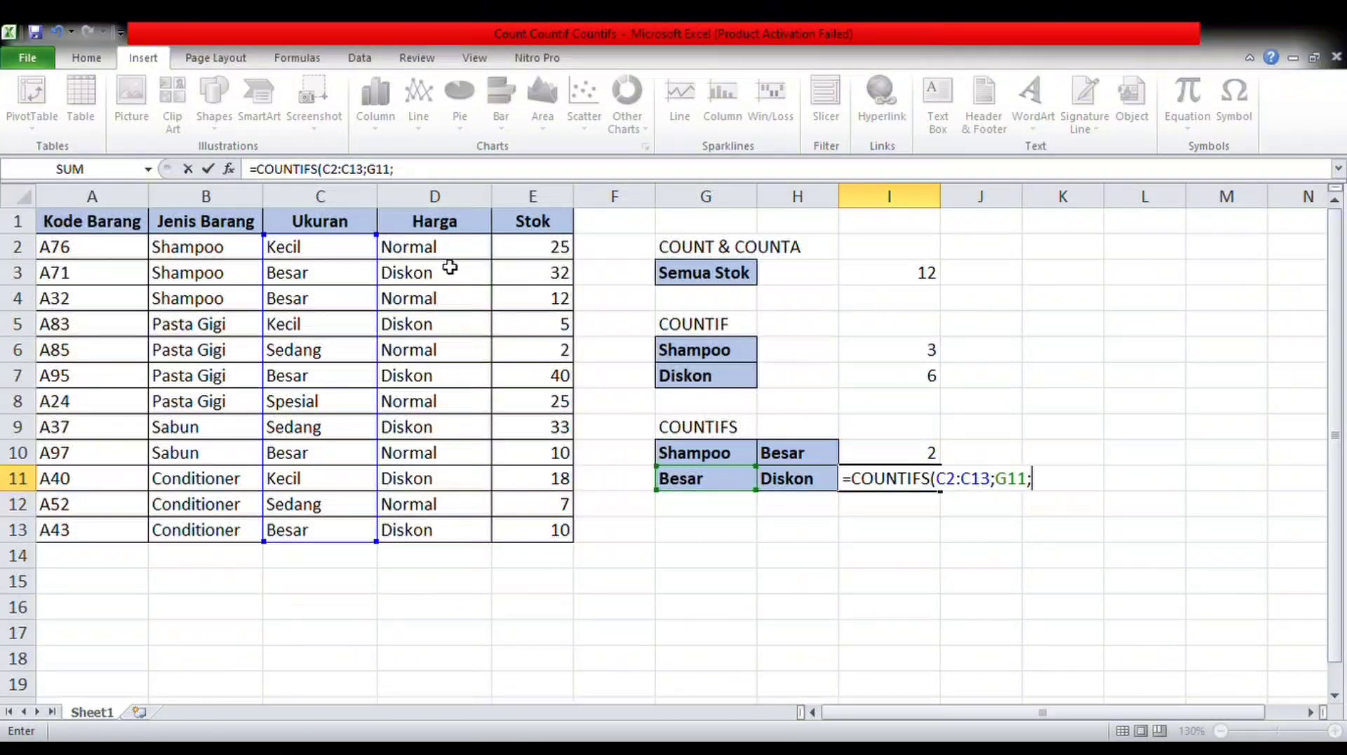
{"action": "left_click_drag", "start_coordinate": [451, 257], "coordinate": [488, 535]}
{"action": "type", "text": ";"}
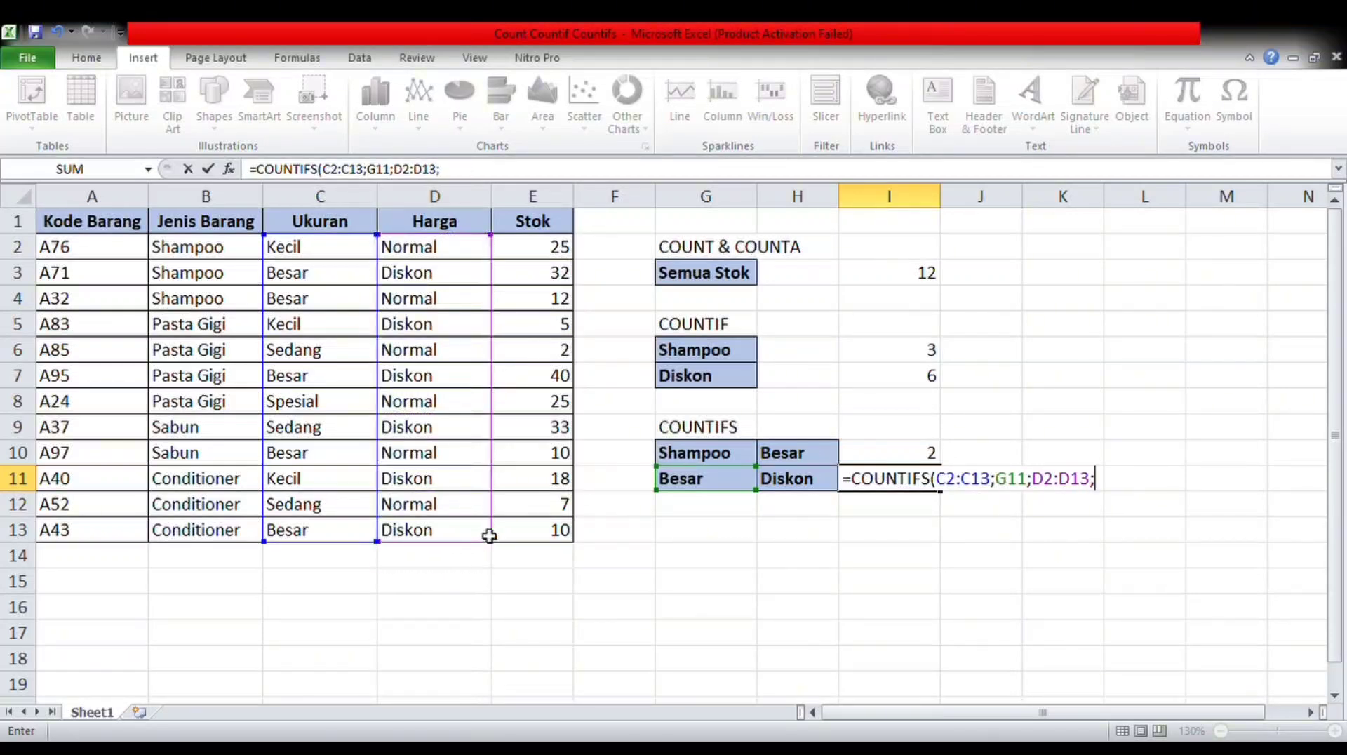
{"action": "left_click", "coordinate": [801, 484]}
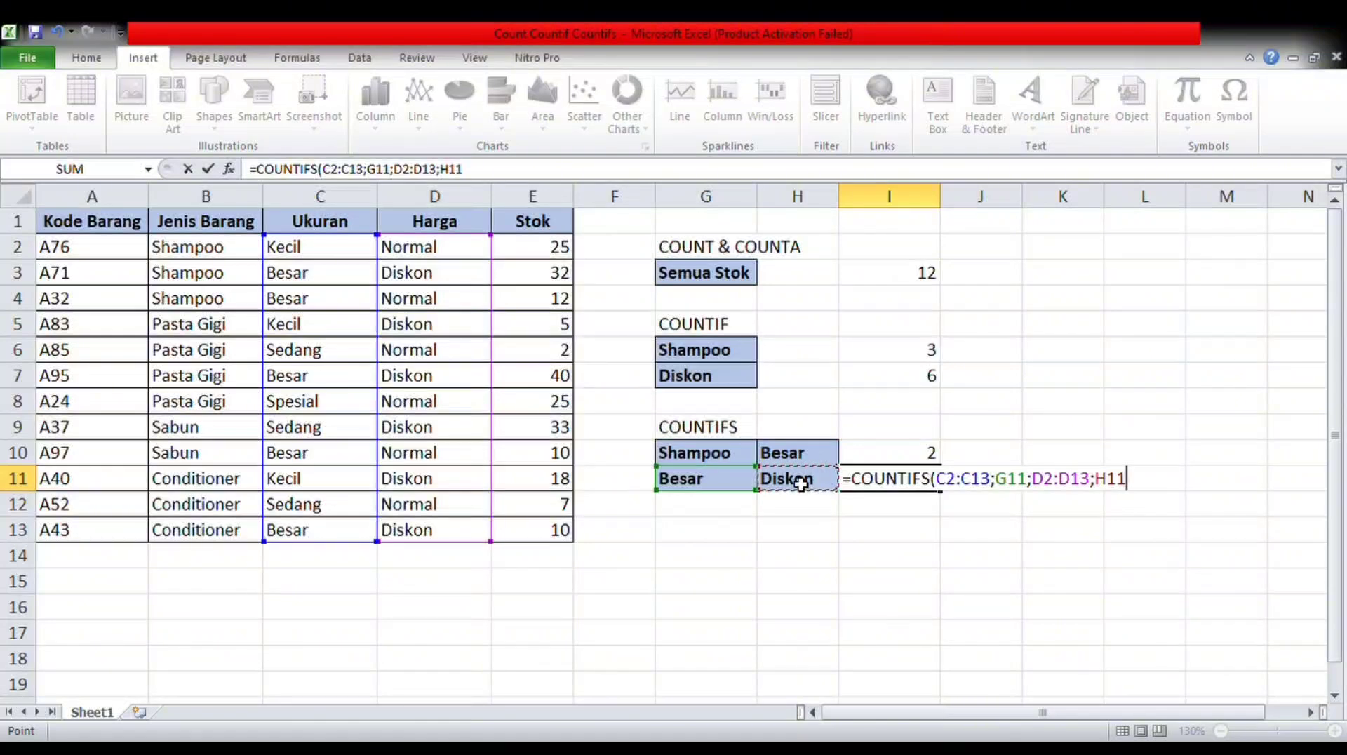
{"action": "key", "text": "Return"}
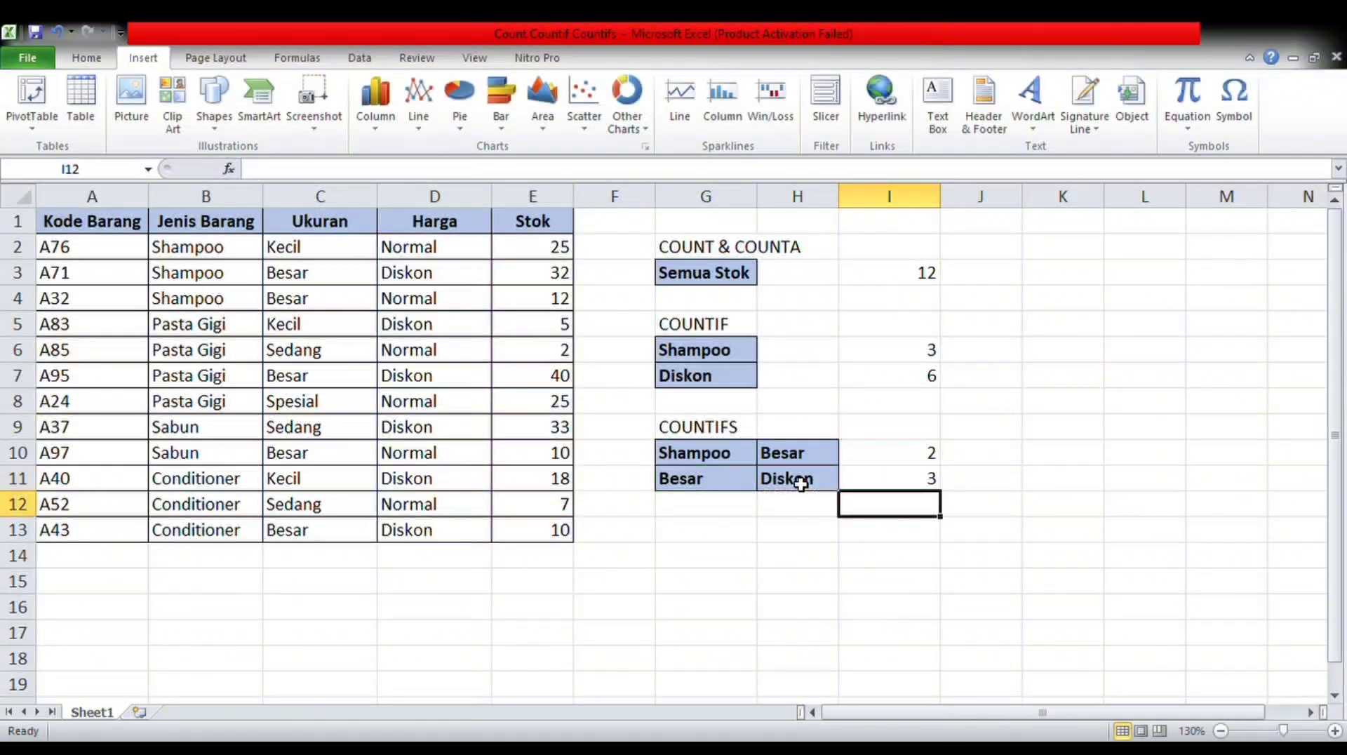